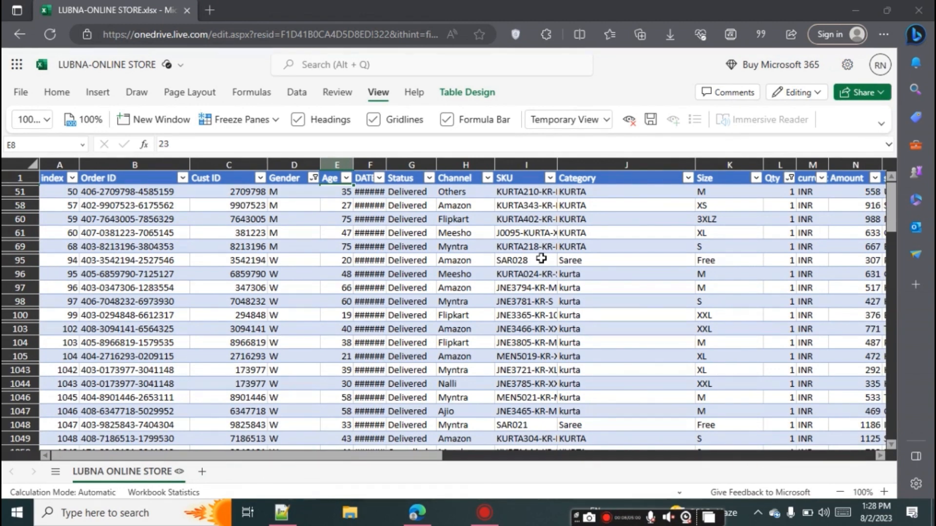
Step: Switch to Notepad++ and review the age-group IF formula and the month TEXT formula in EXCEL FORMULA.txt
click(280, 517)
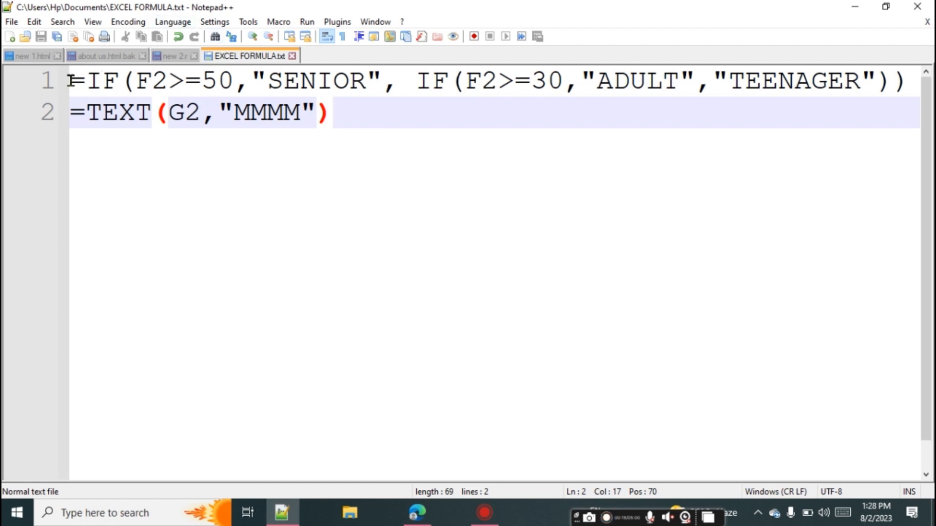
drag(71, 79, 91, 83)
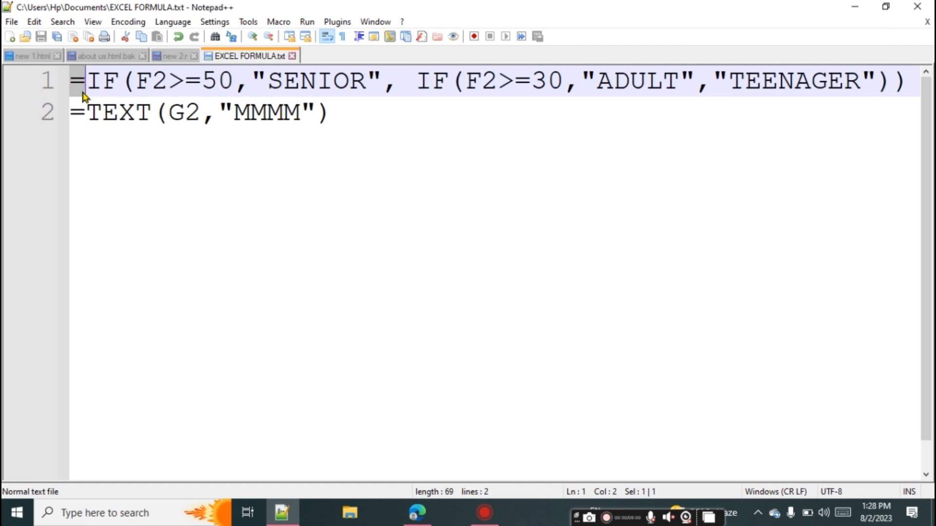
click(145, 190)
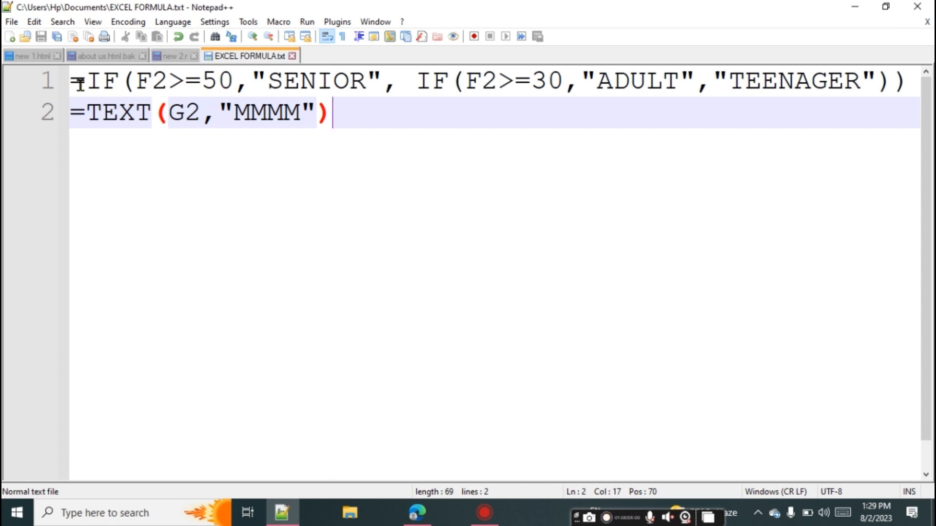
drag(79, 83, 347, 114)
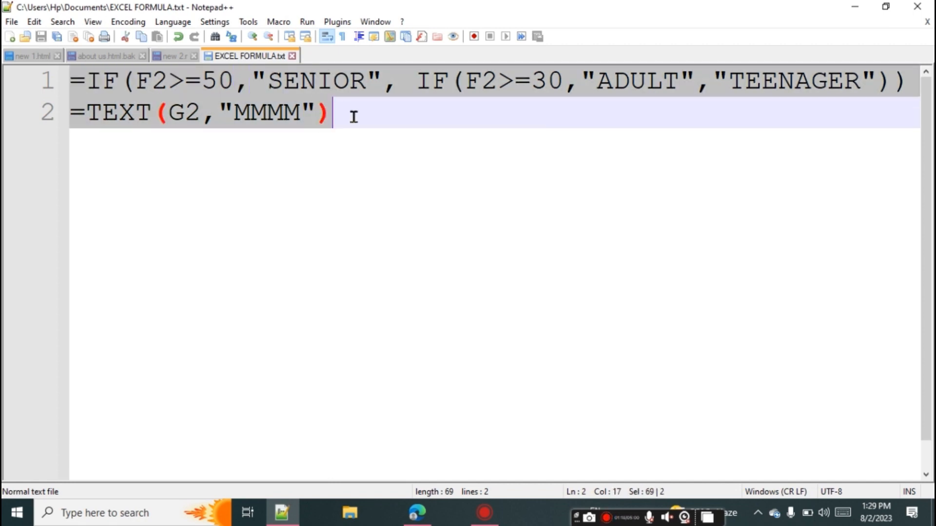
mouse_move(70, 80)
mouse_down()
mouse_move(373, 75)
mouse_move(77, 78)
mouse_up()
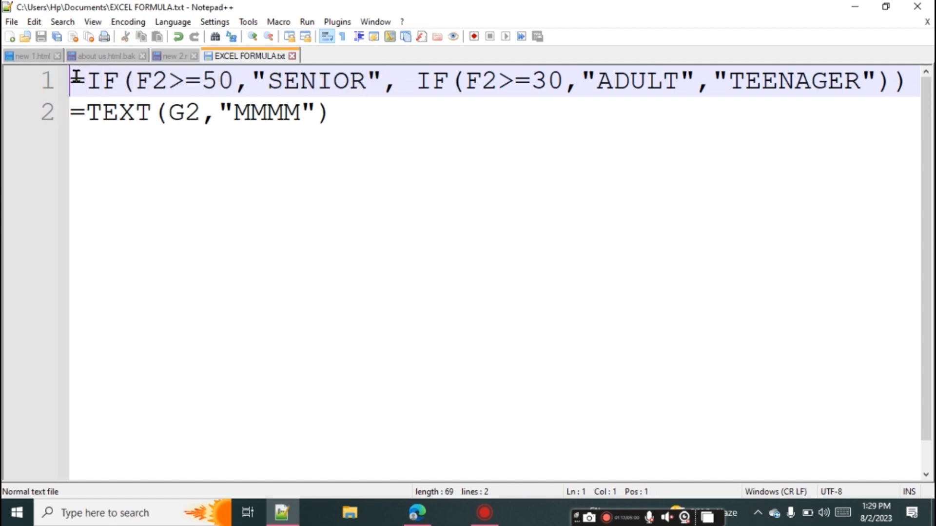
click(428, 519)
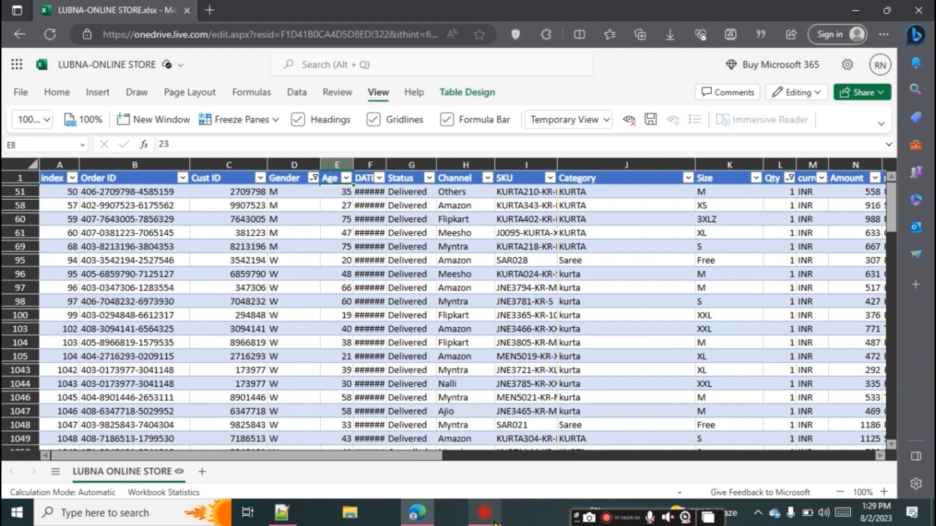
click(282, 513)
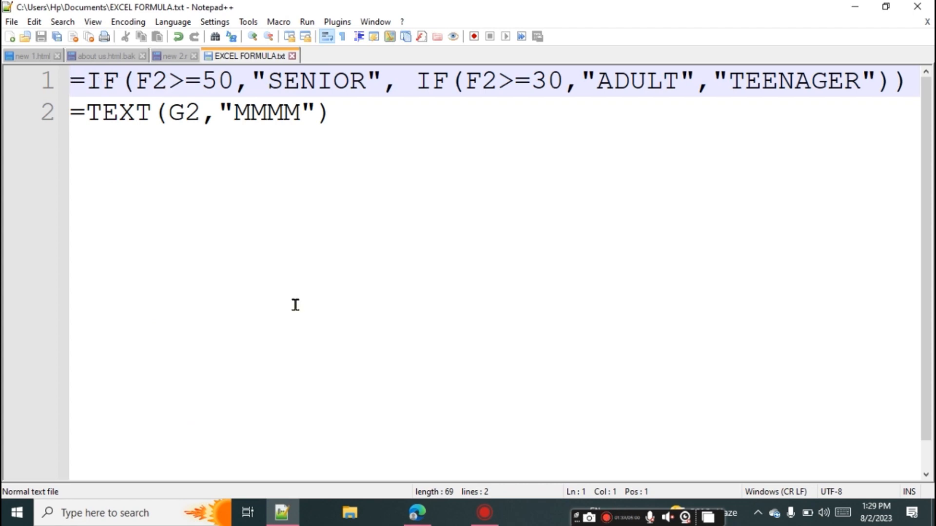
Step: Switch to the LUBNA-ONLINE STORE workbook and examine how its rows, columns and cell references are laid out, including the Age column
click(427, 520)
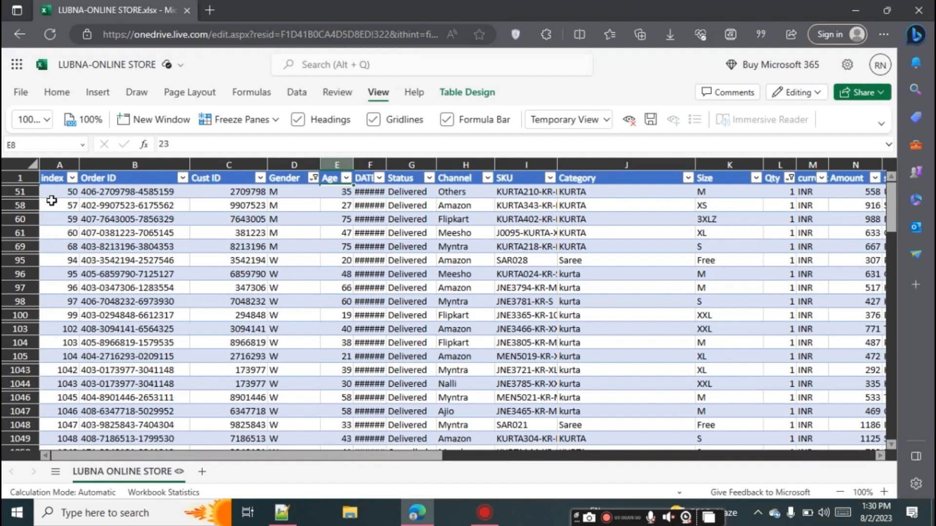
click(29, 161)
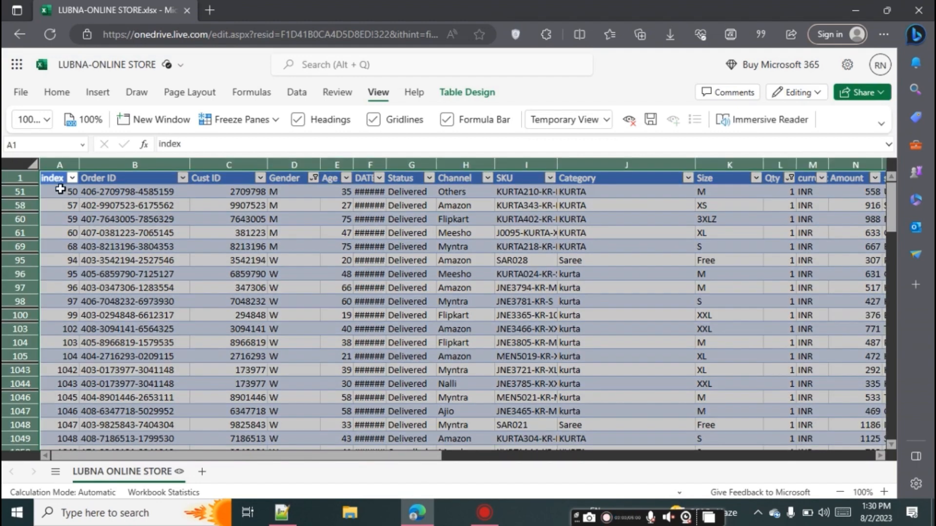
click(217, 234)
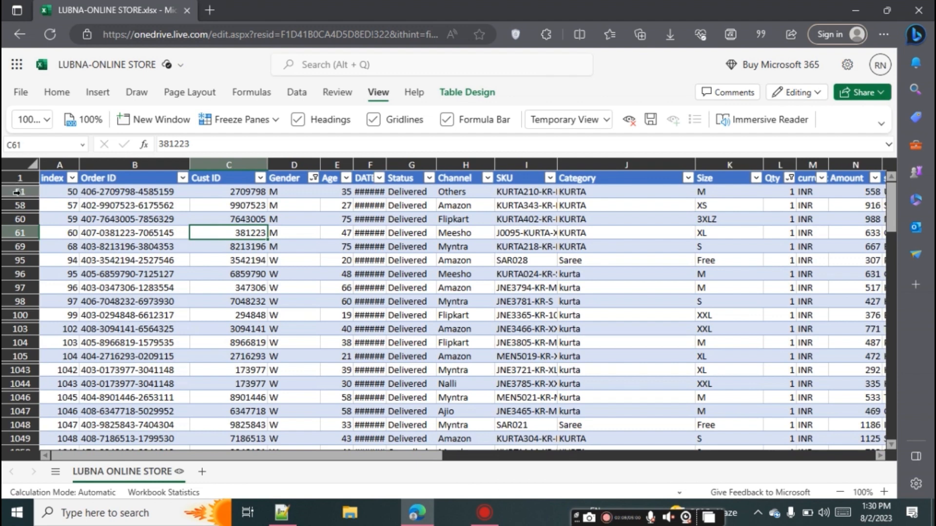
click(112, 194)
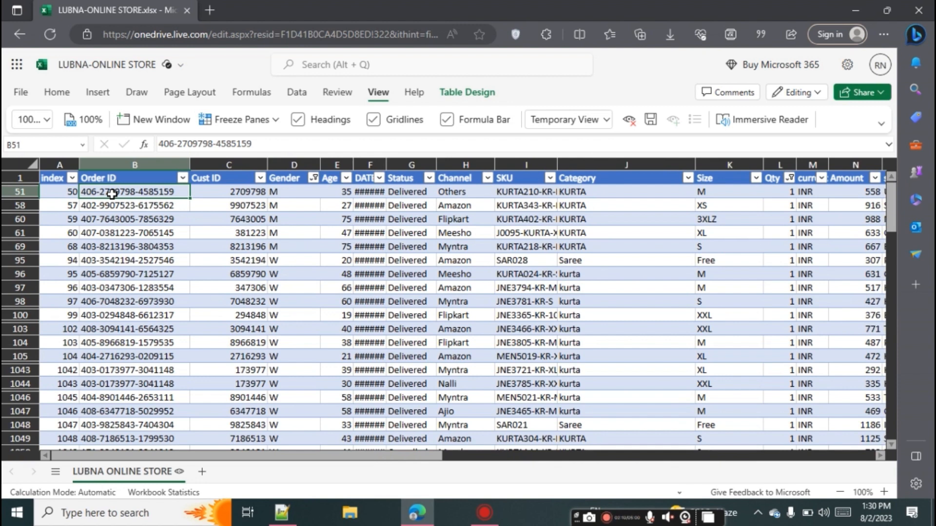
click(250, 192)
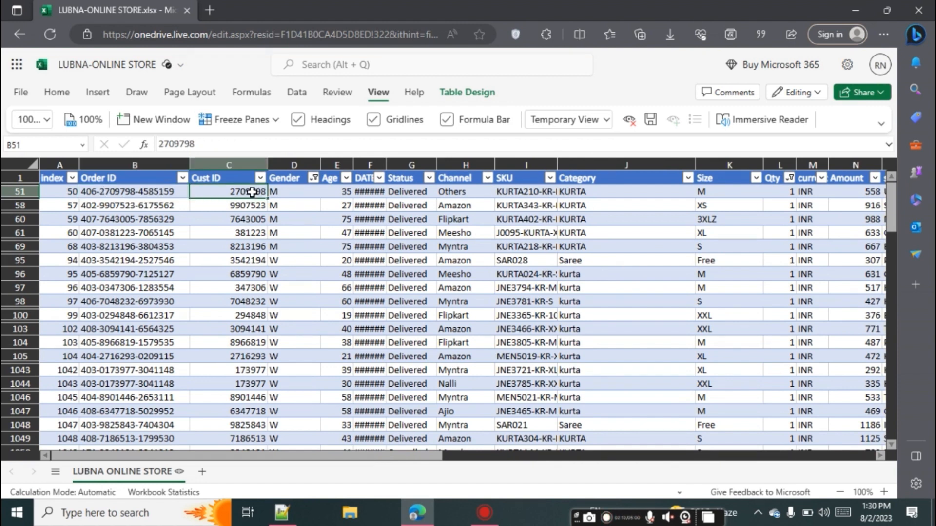
click(345, 193)
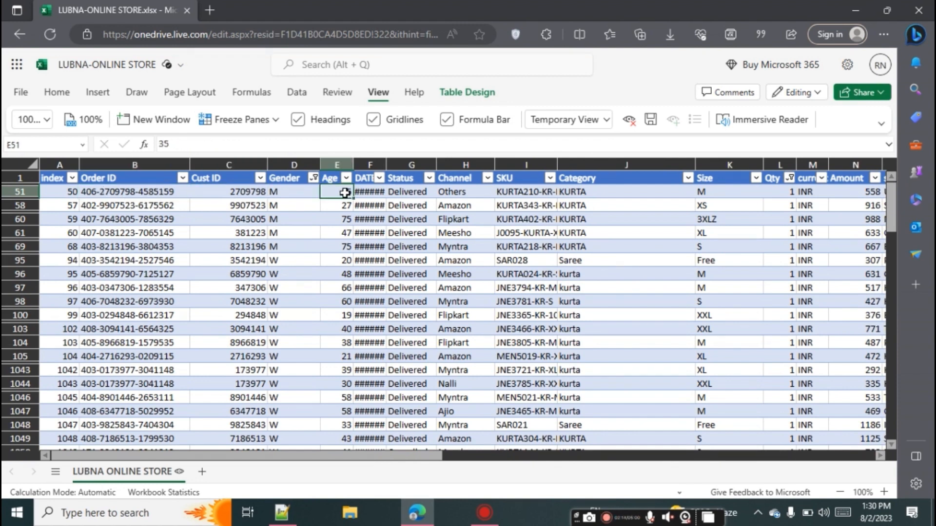
click(51, 180)
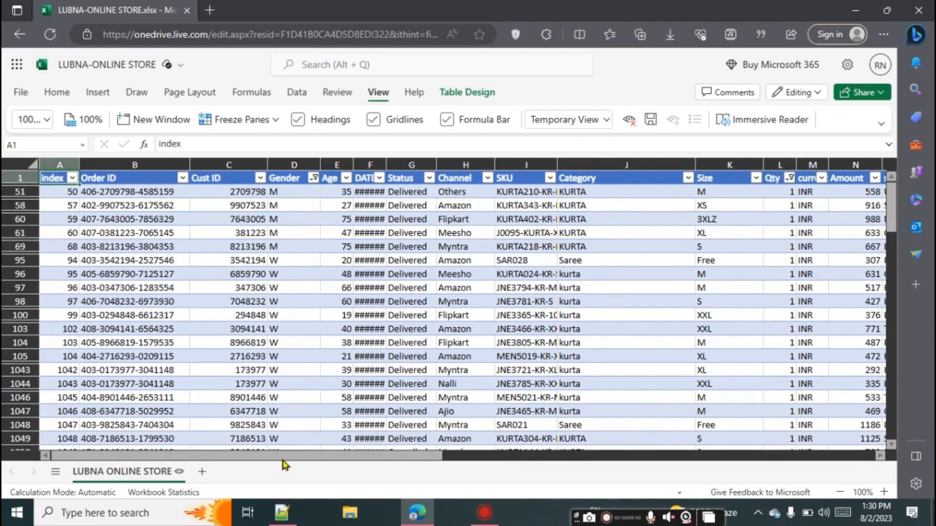
scroll(341, 461, right, 2)
drag(355, 462, 200, 448)
Step: Switch to Notepad++ and examine the F2>=50 condition in the nested IF formula
click(281, 512)
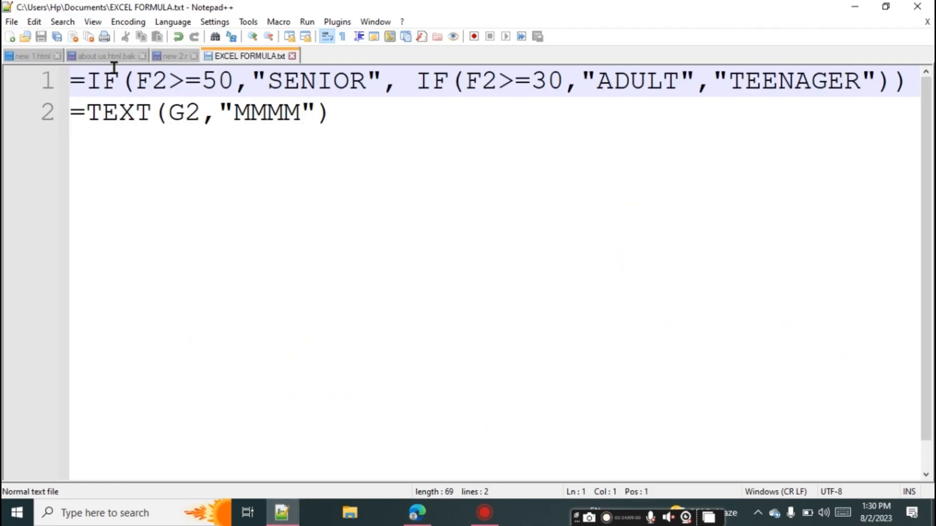
click(169, 81)
drag(169, 80, 203, 82)
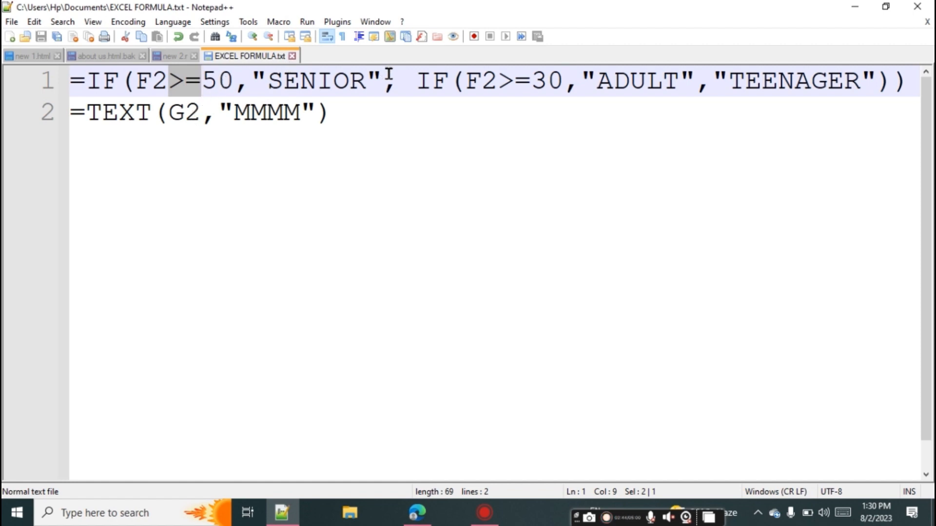
click(361, 147)
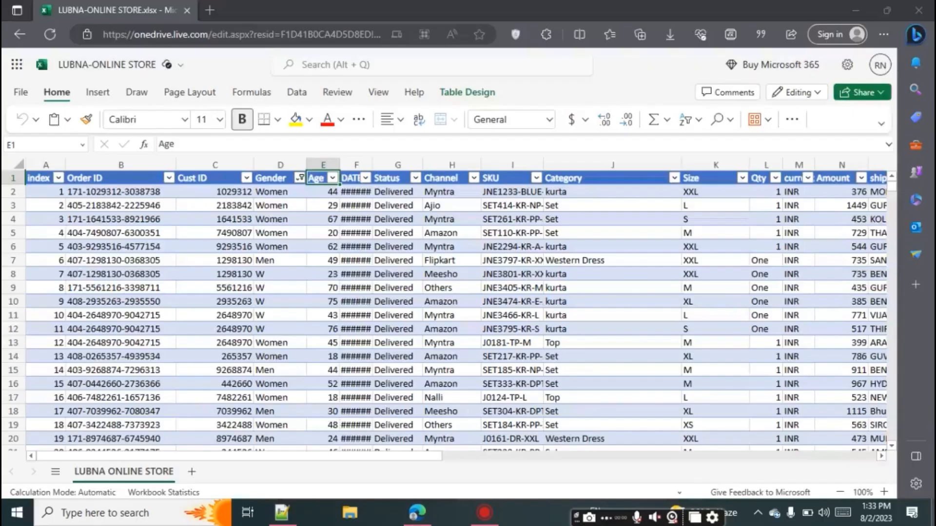
Step: Insert a new table column directly before the Age column in the online store sheet
click(322, 182)
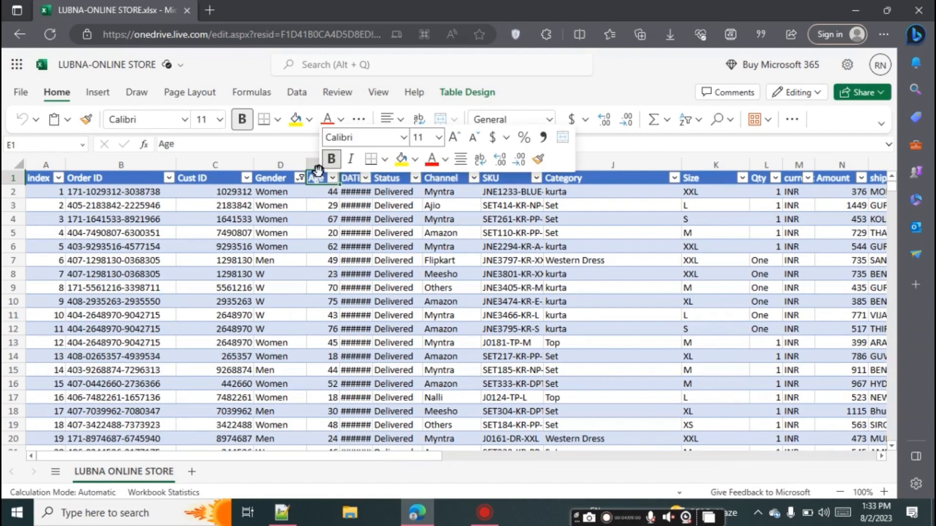
click(333, 179)
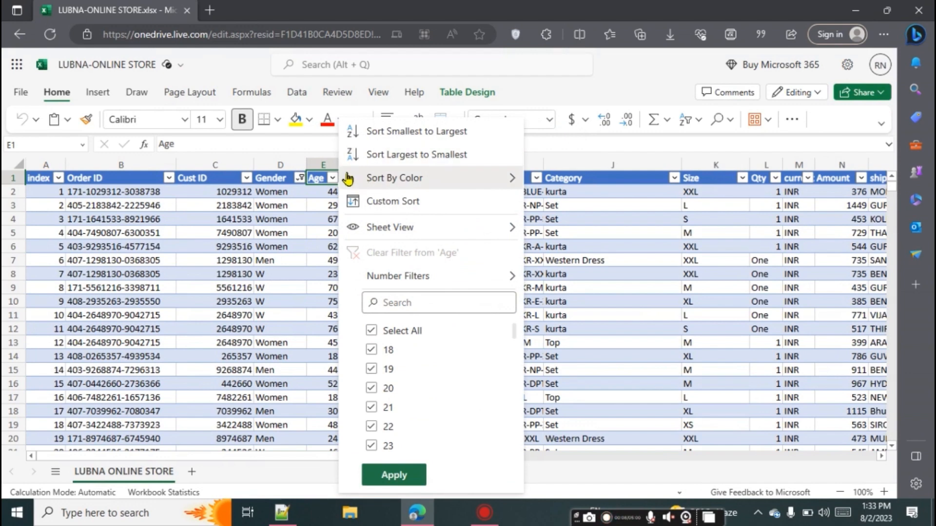
click(326, 166)
right_click(330, 168)
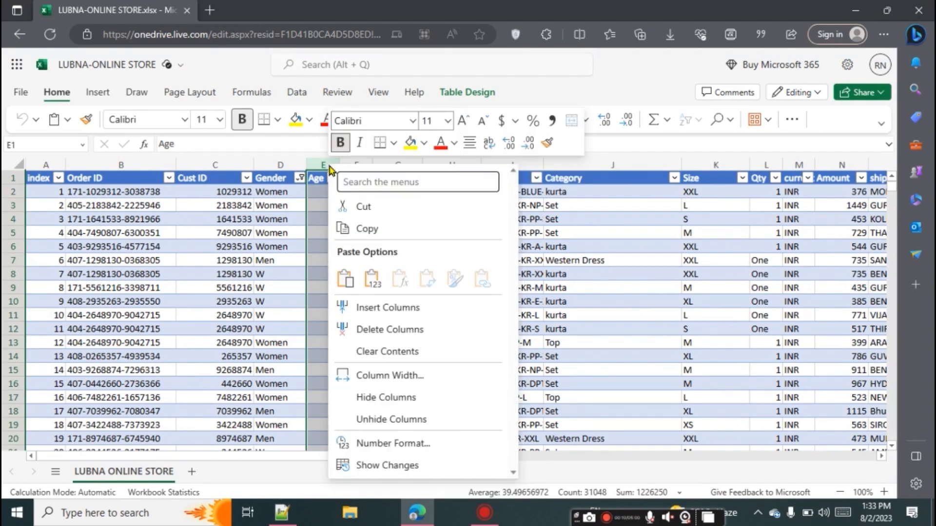
click(382, 309)
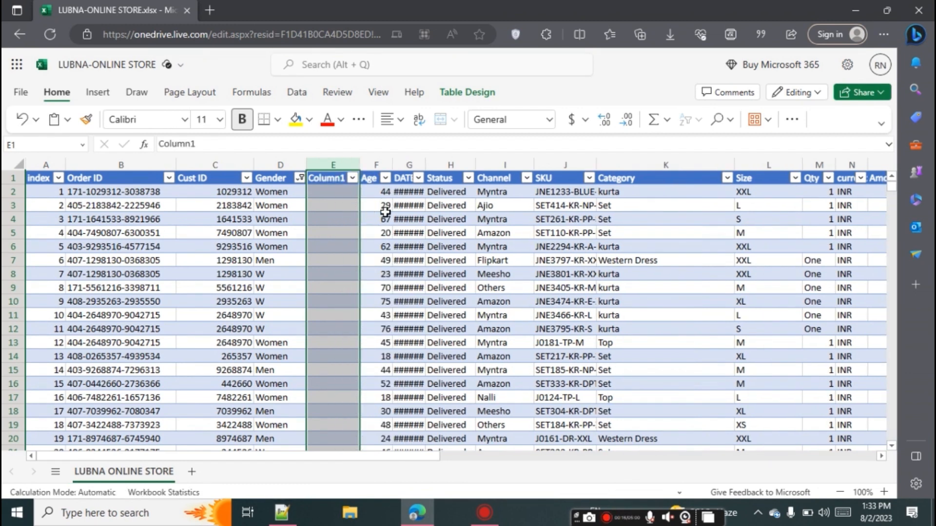
Step: Rename the new column's header in E1 to AGE GROUP
click(334, 195)
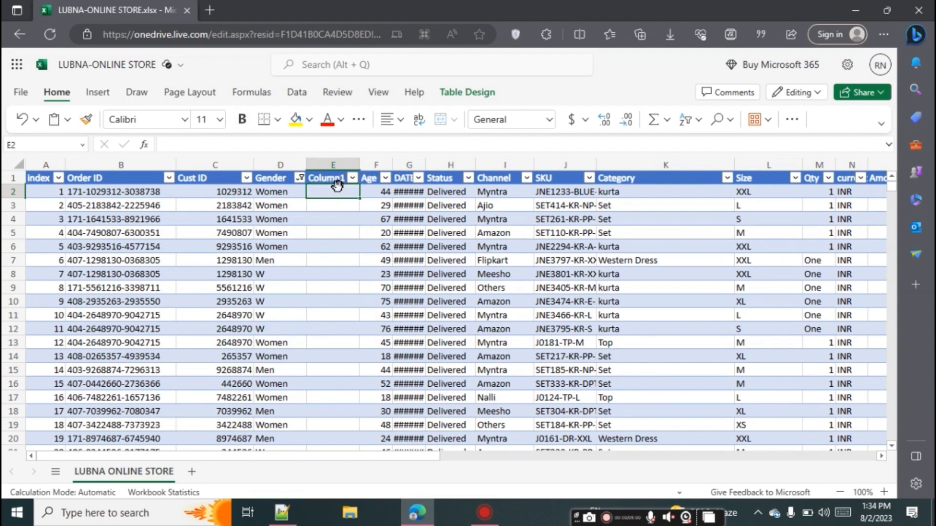
click(334, 181)
click(225, 148)
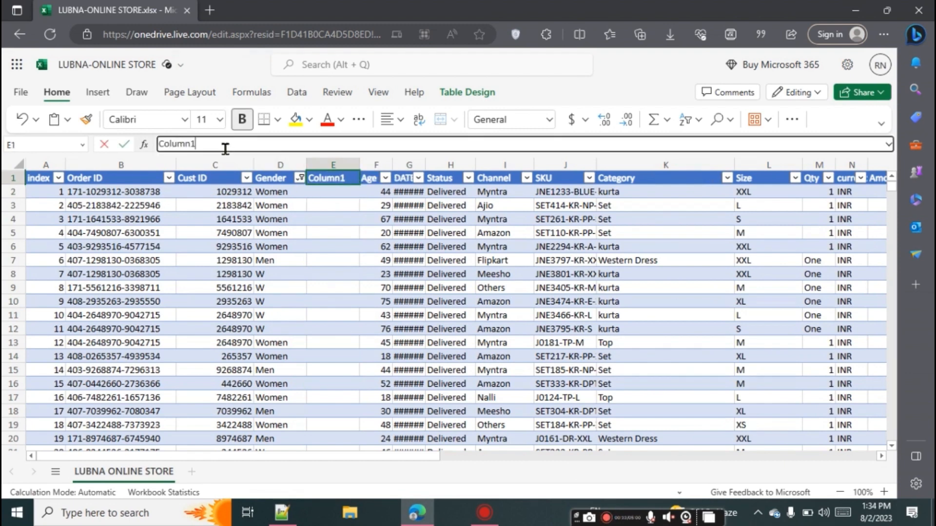
key(BackSpace)
key(BackSpace)
key(BackSpace)
key(BackSpace)
key(BackSpace)
key(BackSpace)
key(BackSpace)
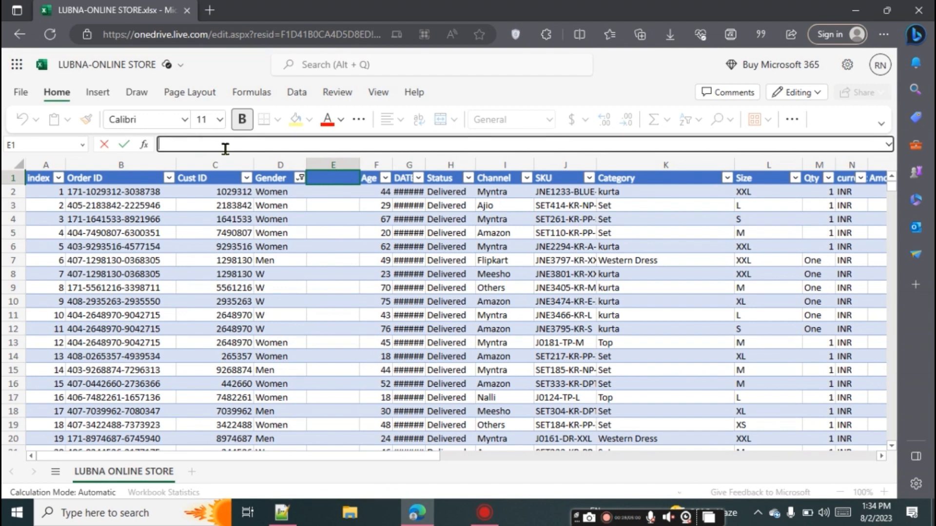
text(A)
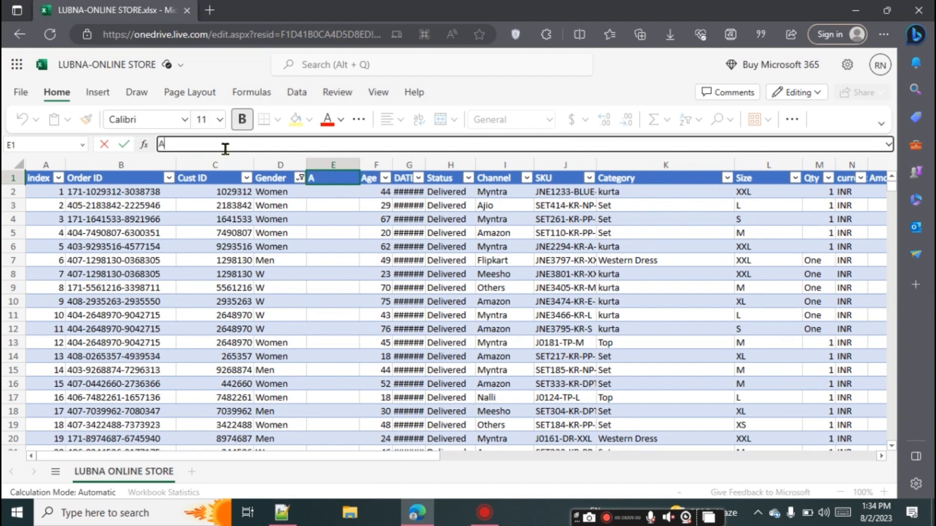
text(GE GRO)
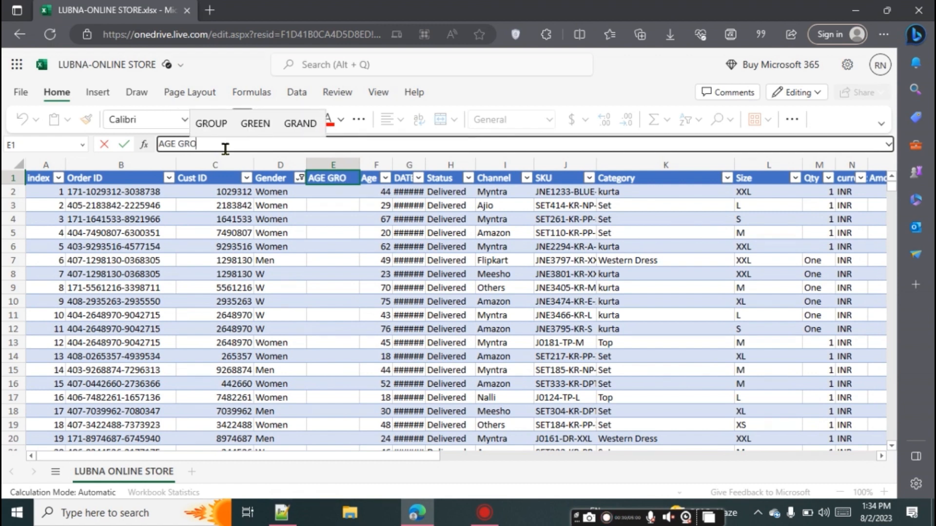
text(UP)
click(322, 195)
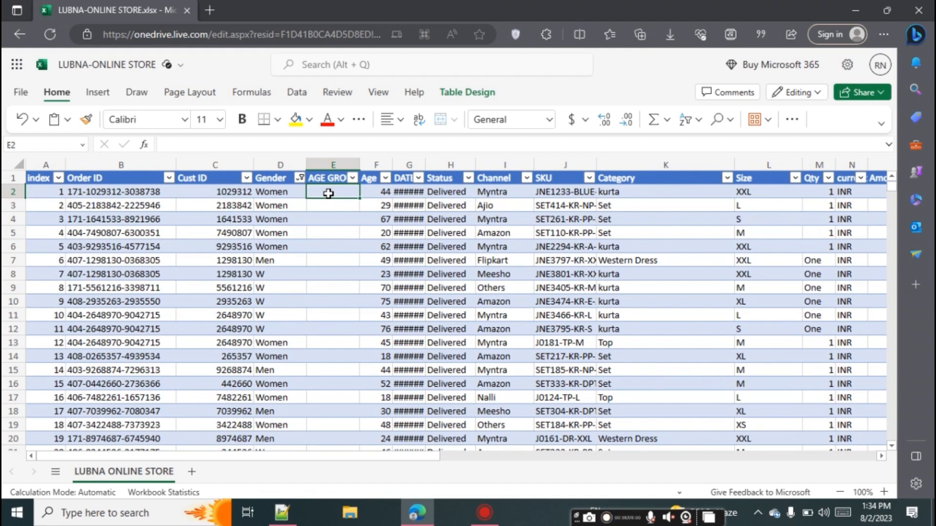
Step: Copy =IF(F2>=50,"SENIOR", IF(F2>=30,"ADULT","TEENAGER")) from the Notepad++ file into E2 to fill the AGE GROUP column
double_click(321, 191)
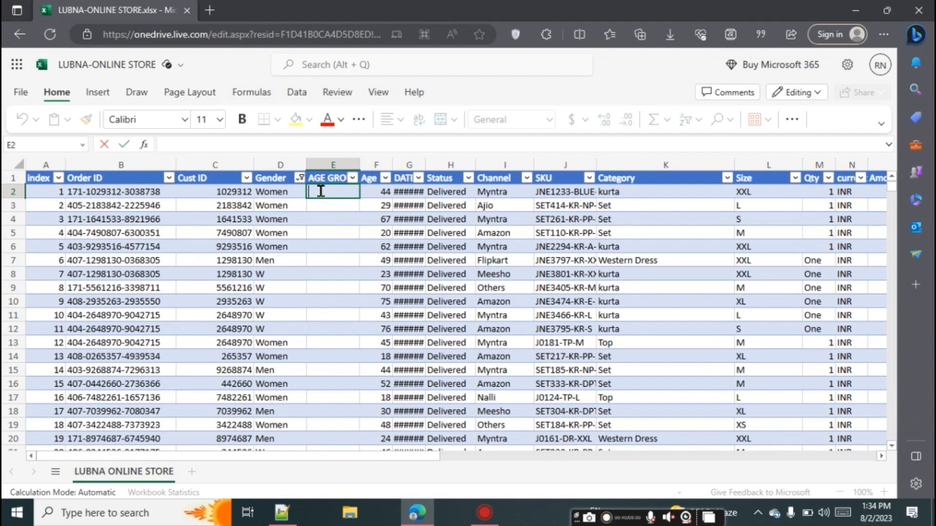
mouse_move(279, 522)
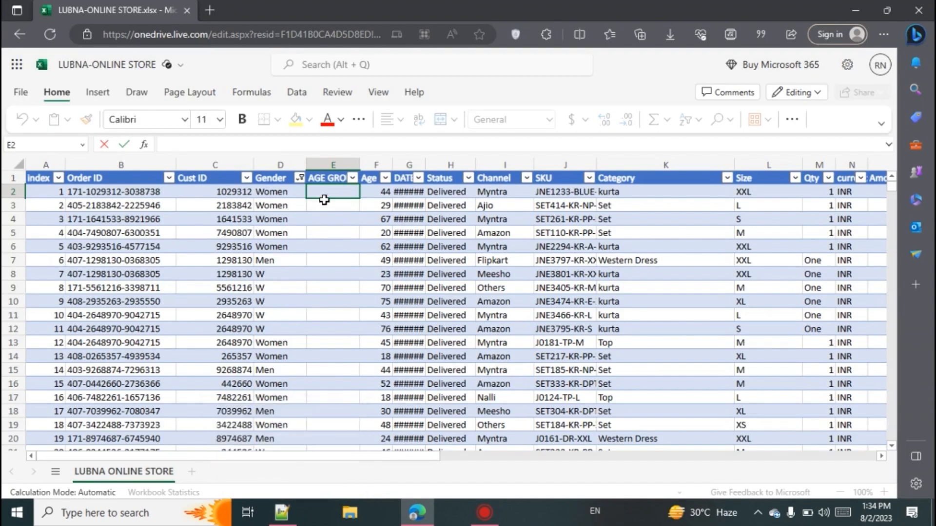
click(282, 513)
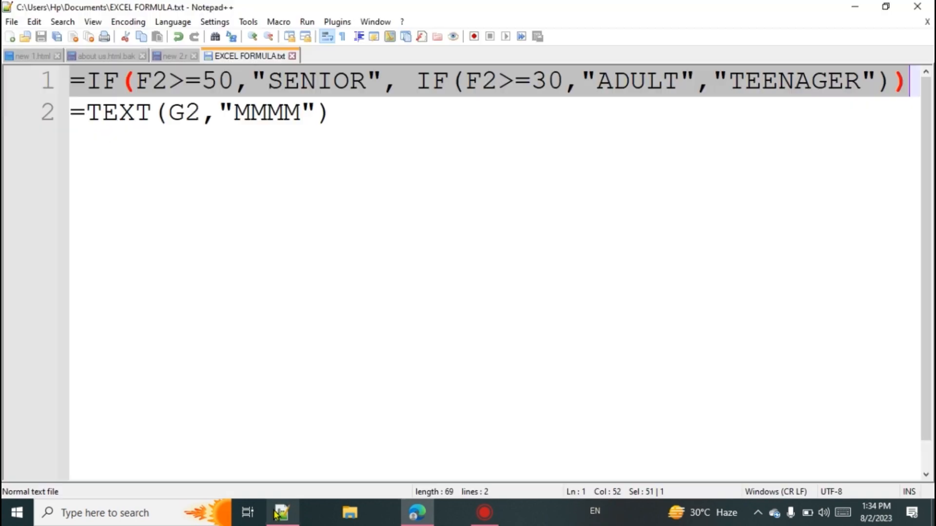
double_click(175, 83)
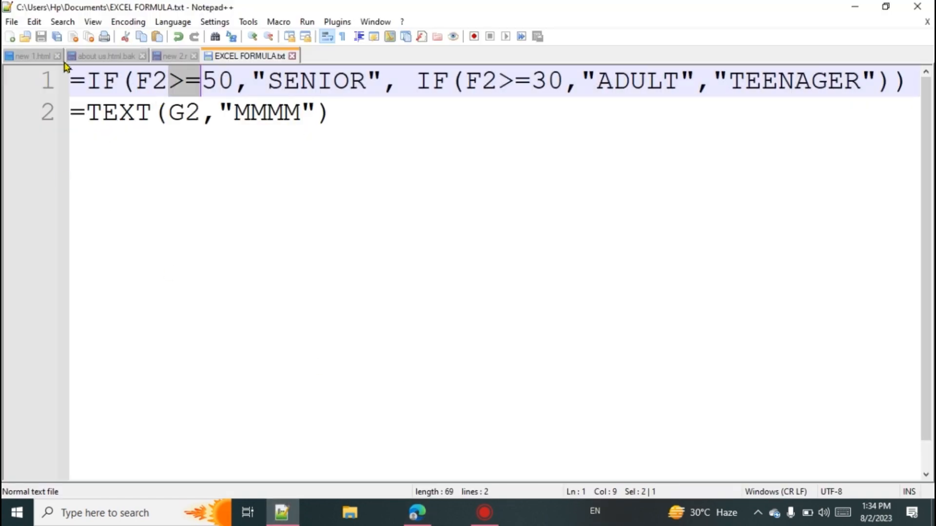
drag(71, 74, 932, 72)
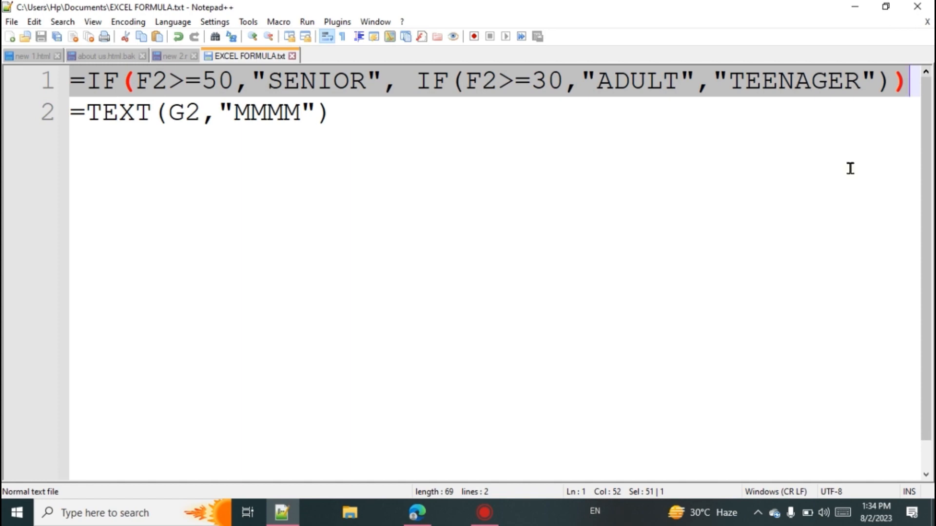
click(422, 520)
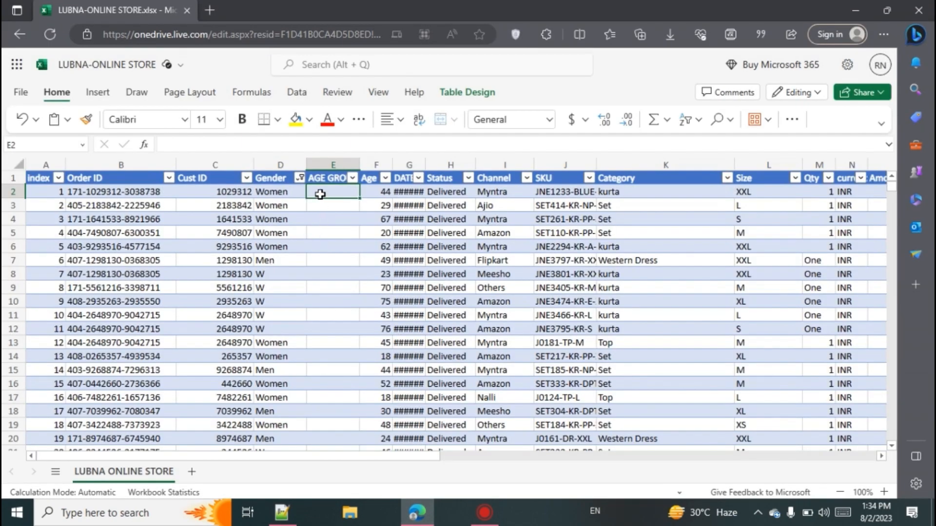
key(ctrl+v)
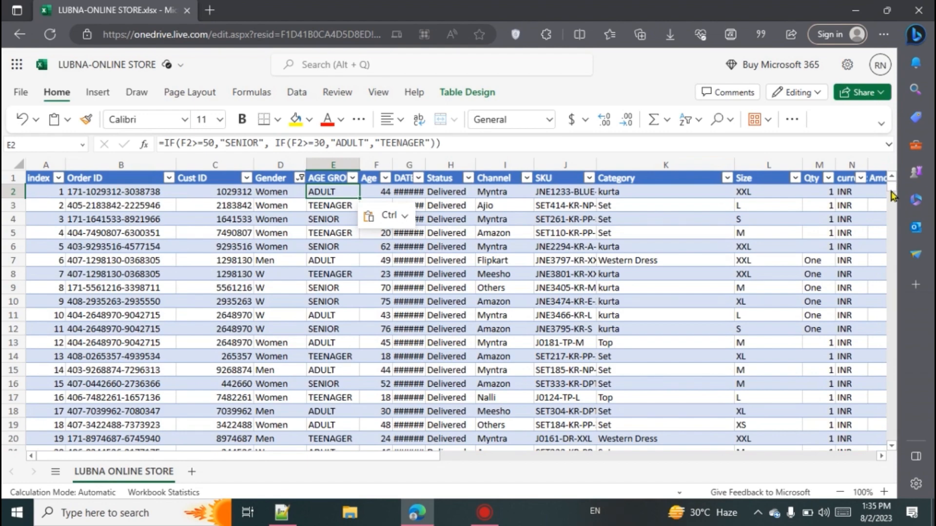
drag(891, 190, 890, 176)
Step: Insert a new table column directly before the DATE column in the online store sheet
click(416, 193)
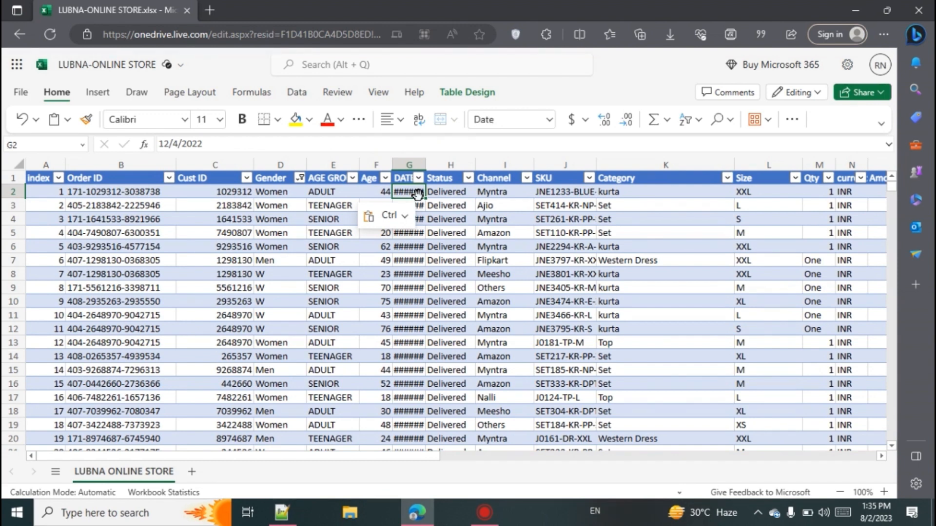
click(419, 162)
right_click(418, 162)
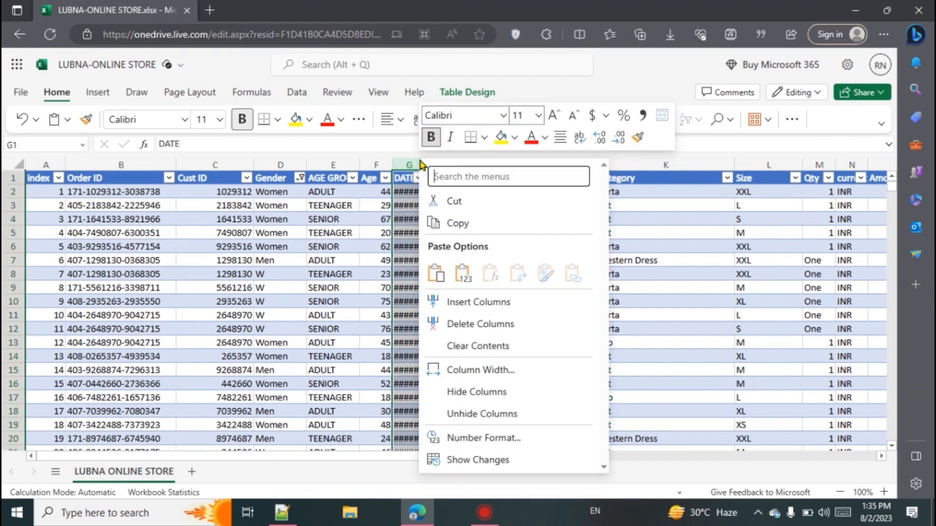
click(468, 303)
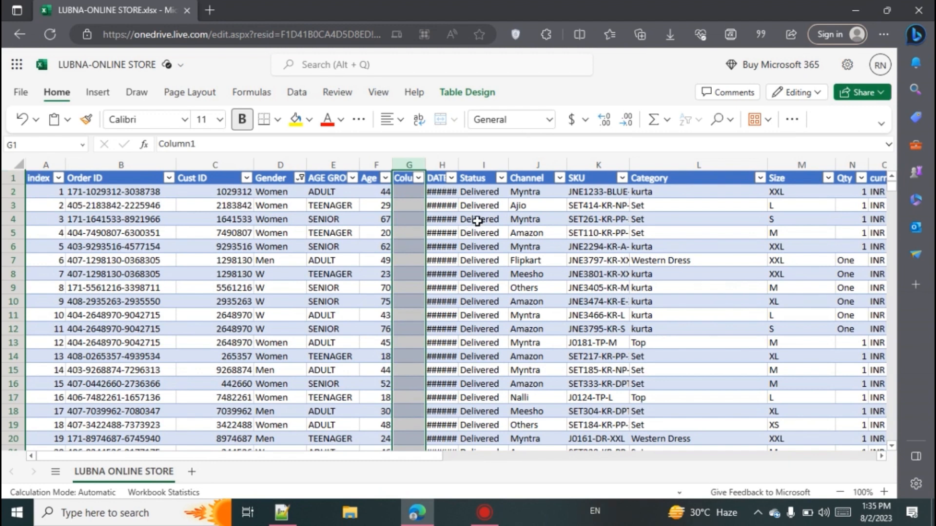
Step: Switch to Notepad++ and change the cell reference in the TEXT formula to H2
click(283, 514)
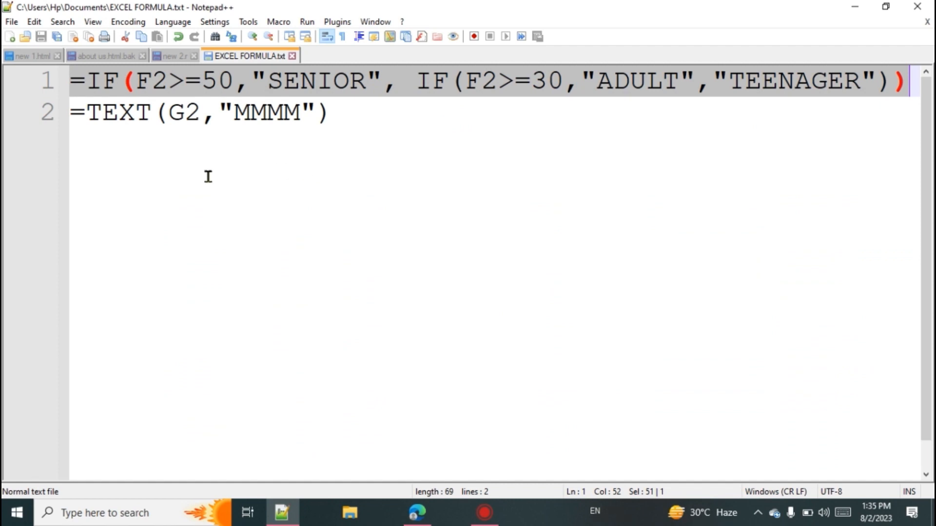
key(Down)
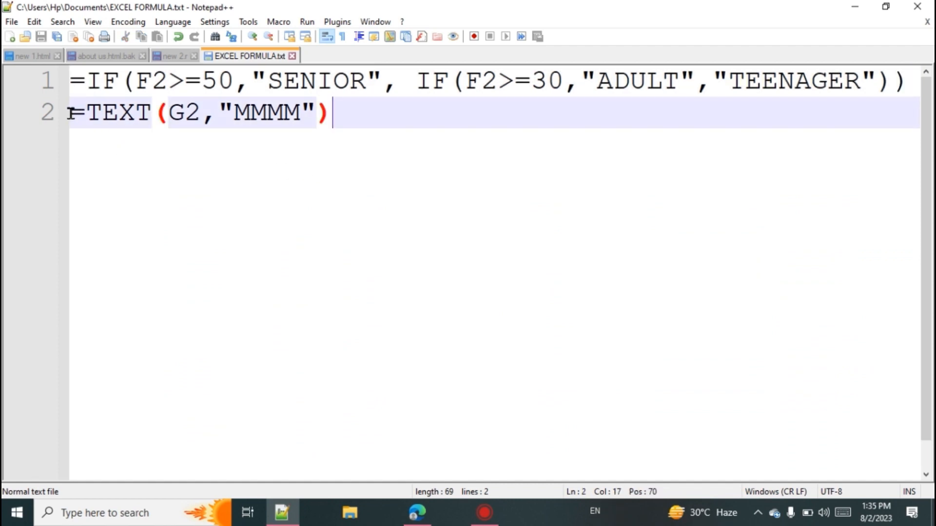
drag(72, 113, 339, 115)
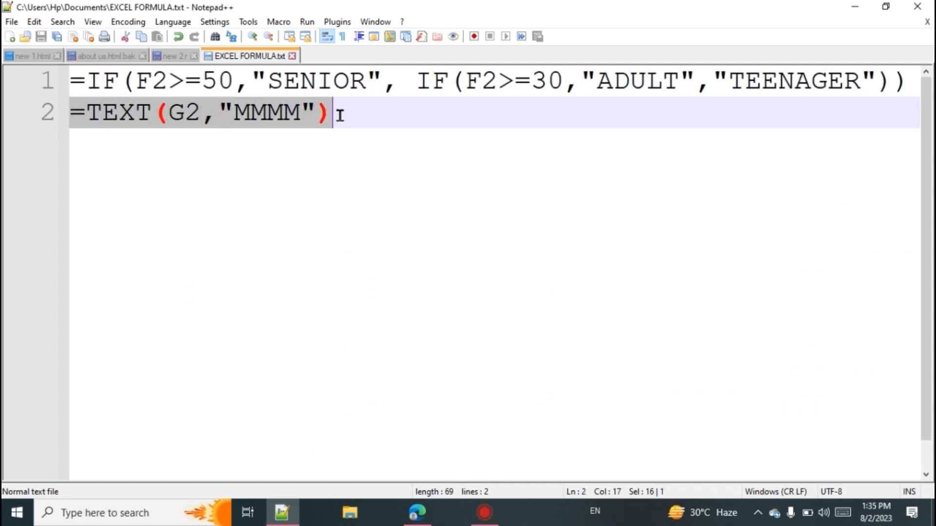
click(230, 200)
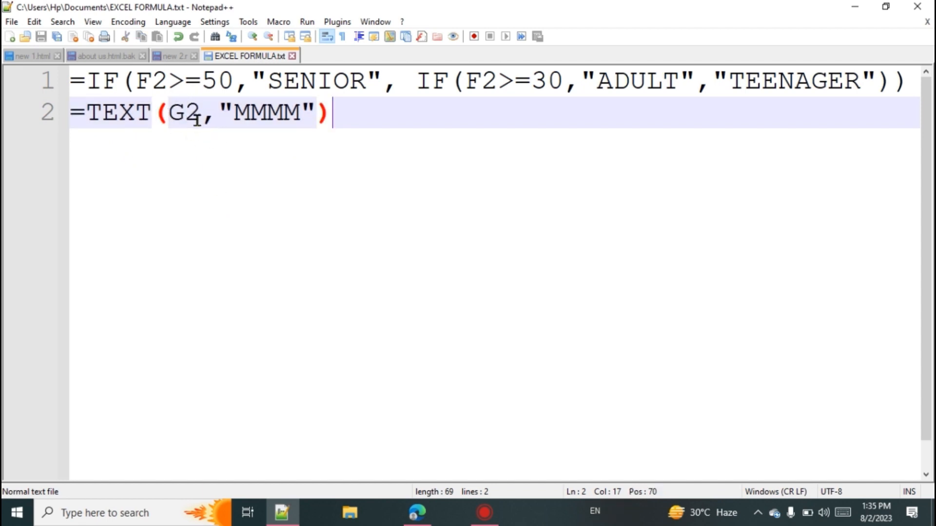
click(417, 511)
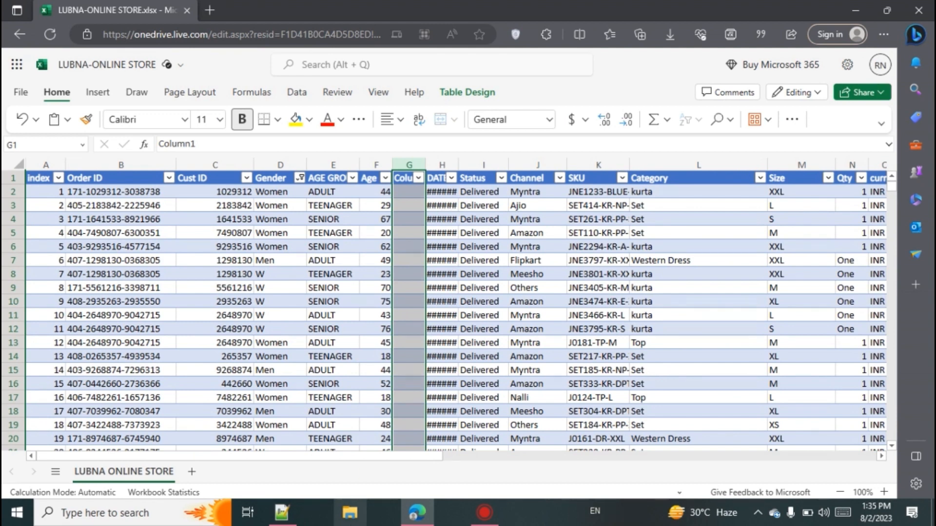
click(282, 512)
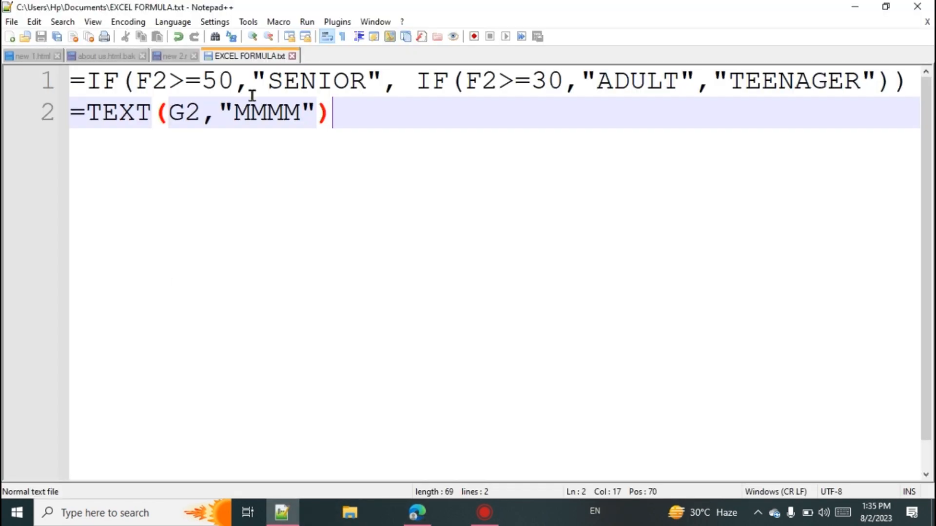
click(184, 115)
key(BackSpace)
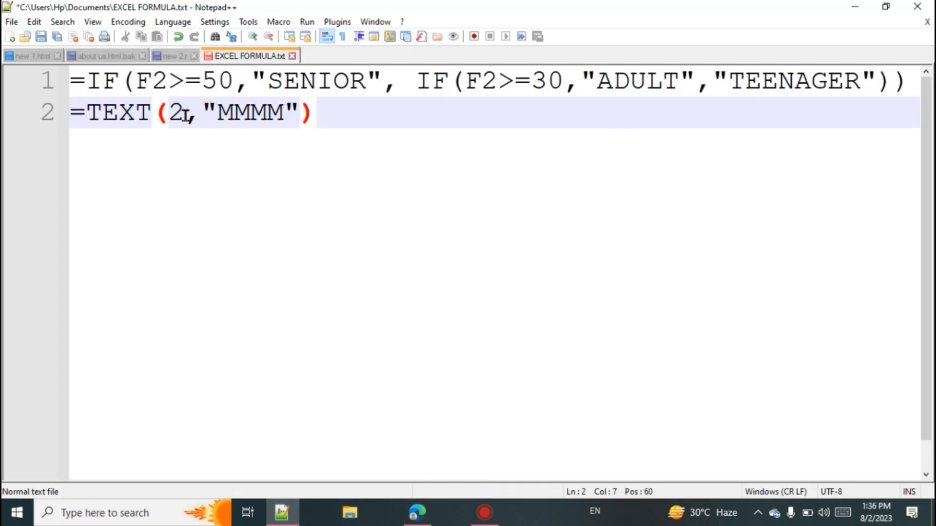
text(H)
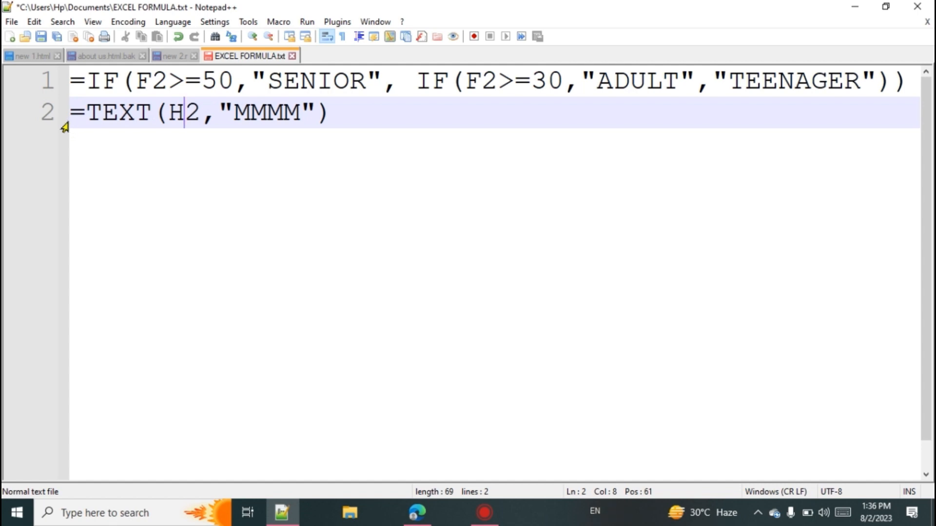
Step: Copy =TEXT(H2,"MMMM") from the Notepad++ file into G2 of the online store sheet to fill the new column with month names
drag(70, 113, 343, 119)
key(ctrl+c)
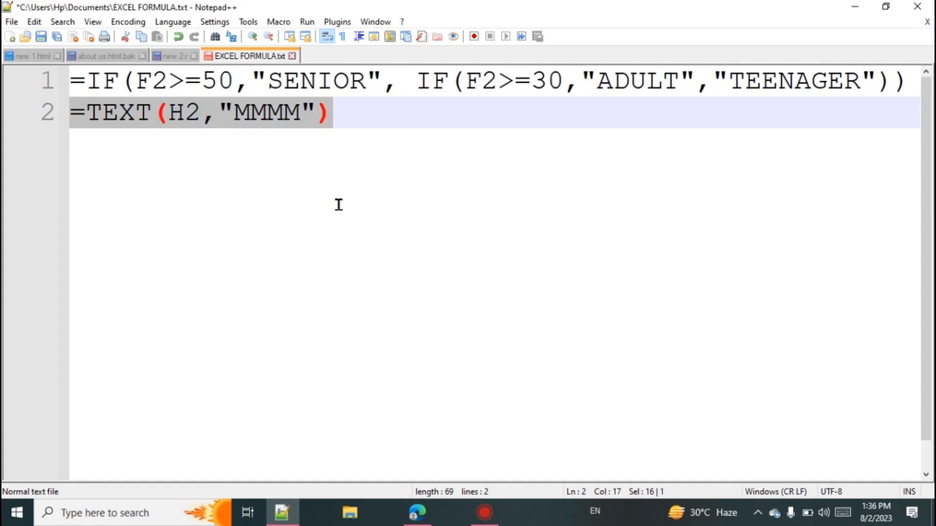
click(418, 513)
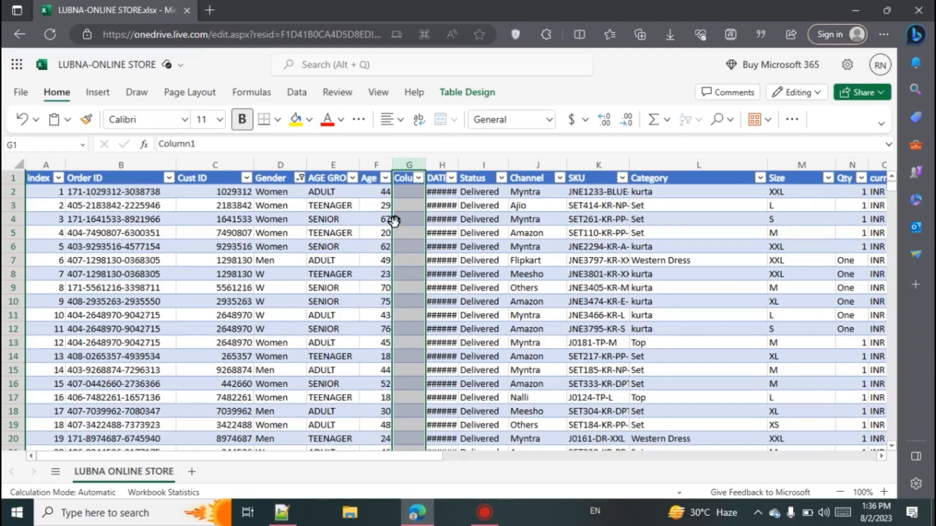
click(404, 196)
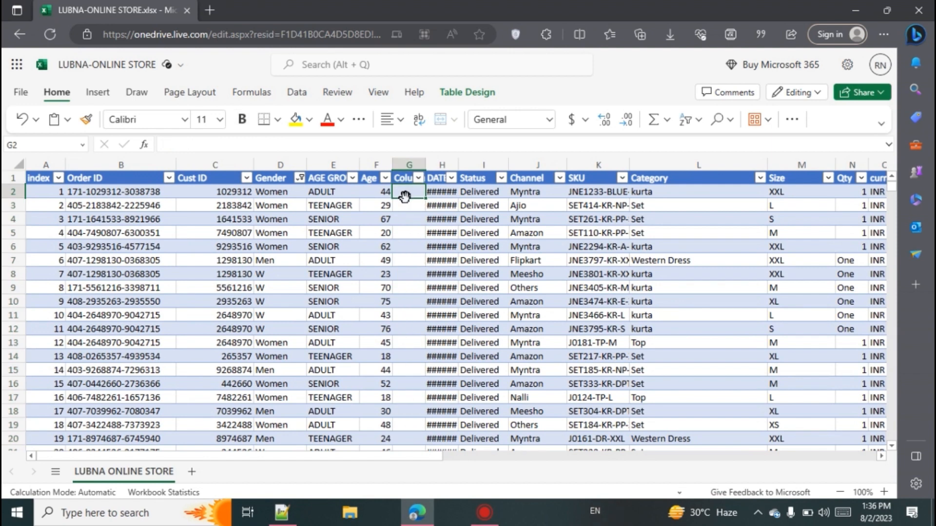
key(ctrl+v)
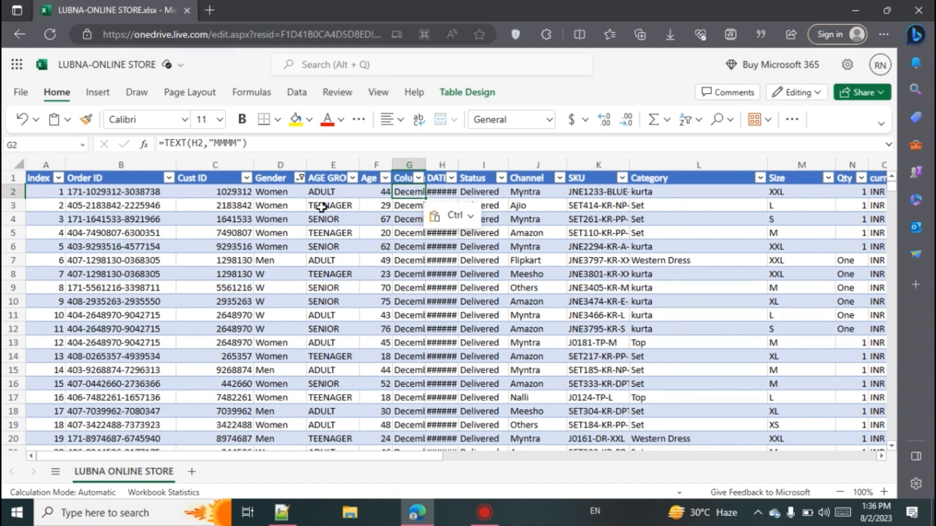
Step: Shorten the format code in G2's TEXT formula to "MMM" for abbreviated month names
click(237, 143)
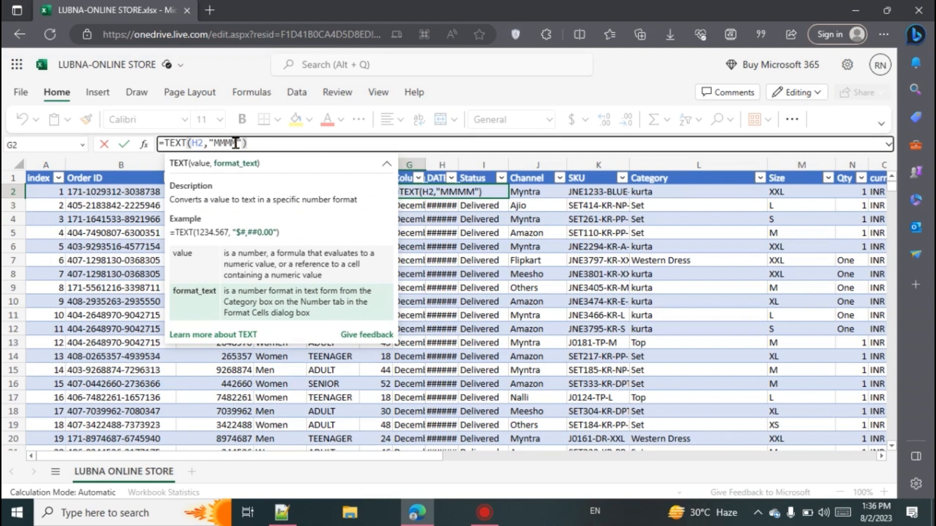
drag(237, 143, 245, 145)
key(BackSpace)
key(BackSpace)
text(")
key(Return)
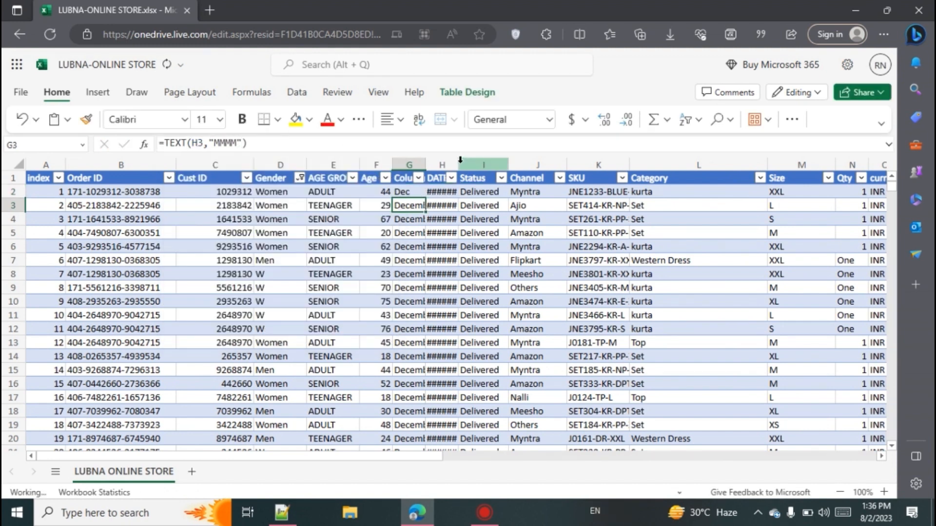
Step: Try the format code "DDDD" in G3's TEXT formula to return weekday names
click(233, 143)
key(BackSpace)
key(BackSpace)
key(BackSpace)
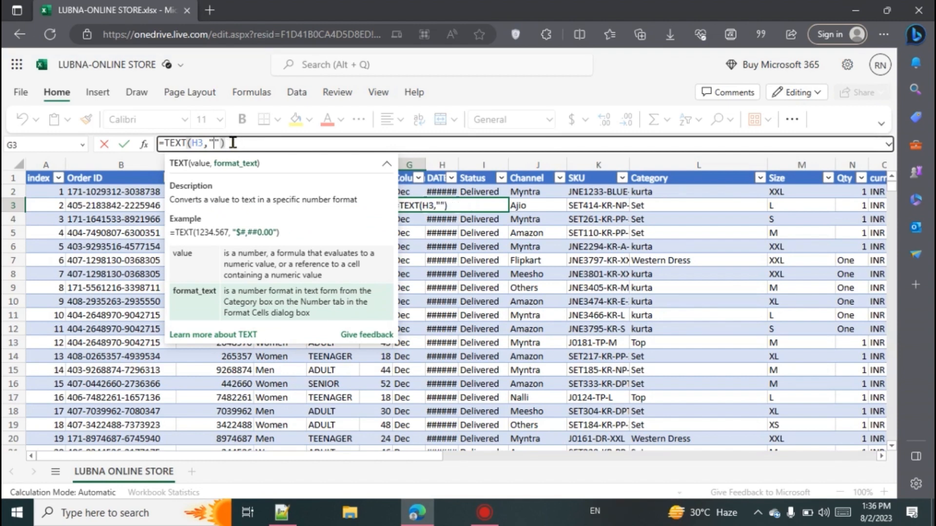
text(DDDD)
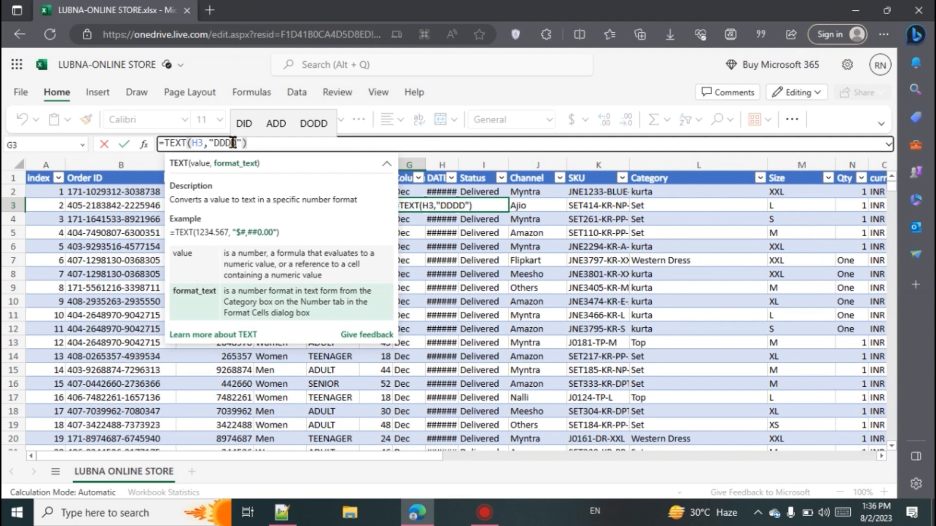
key(Return)
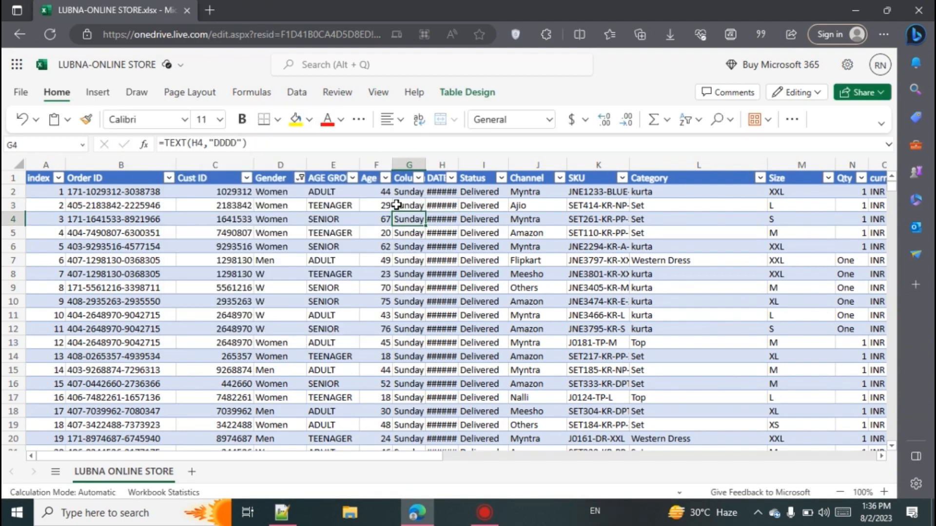
Step: Try the format code "YYYY" in G4's TEXT formula to return the year
click(237, 145)
key(BackSpace)
key(BackSpace)
key(BackSpace)
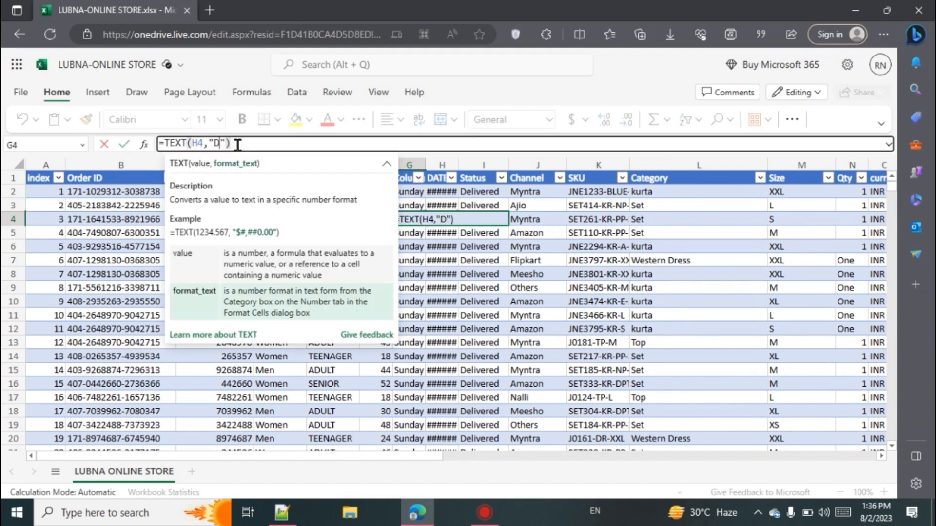
key(BackSpace)
text(YYYY)
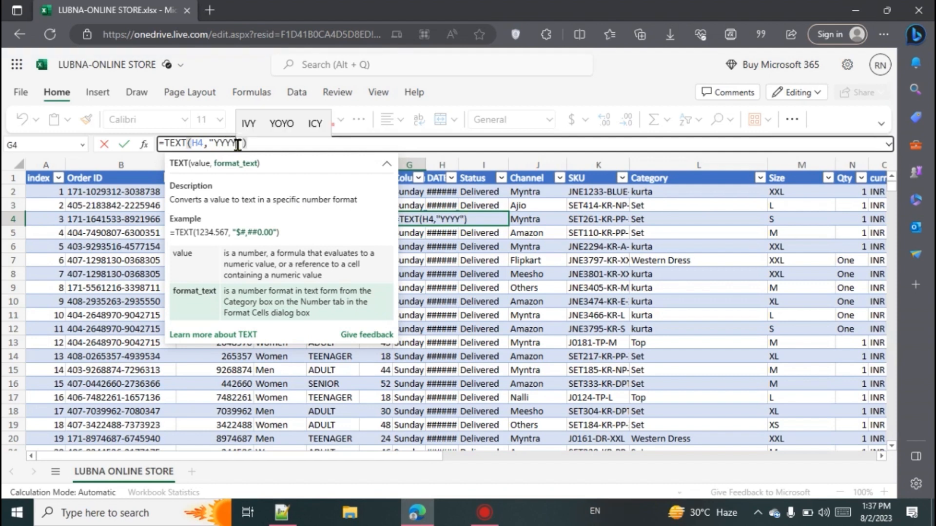
key(Return)
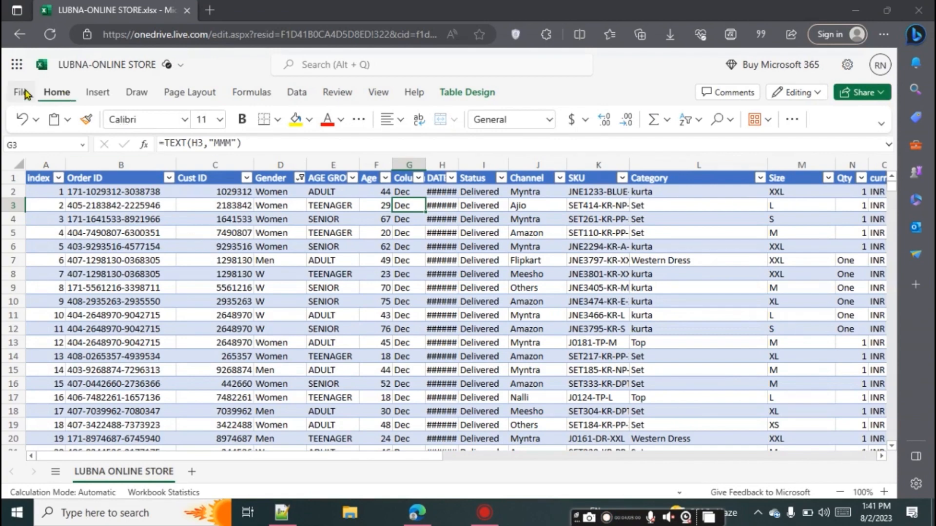
Step: Create a PivotTable from Table2 on a new worksheet
click(98, 92)
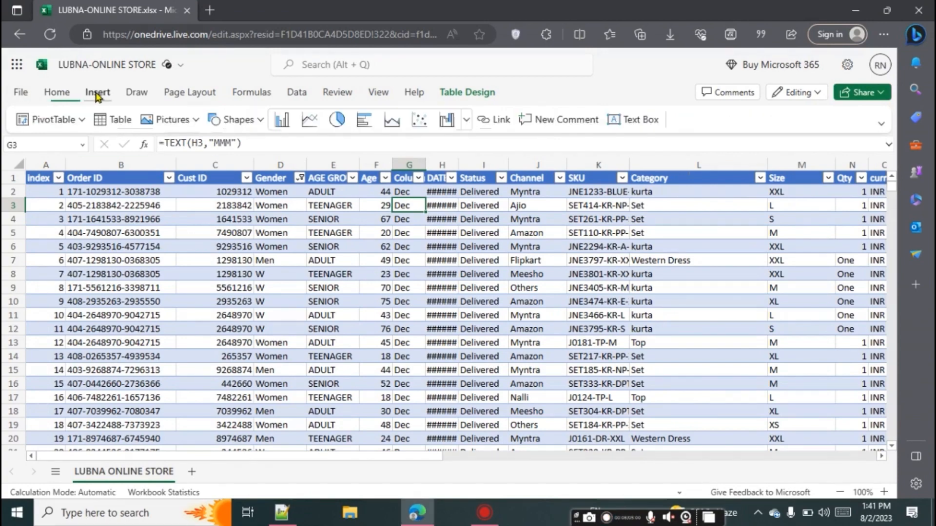
click(51, 124)
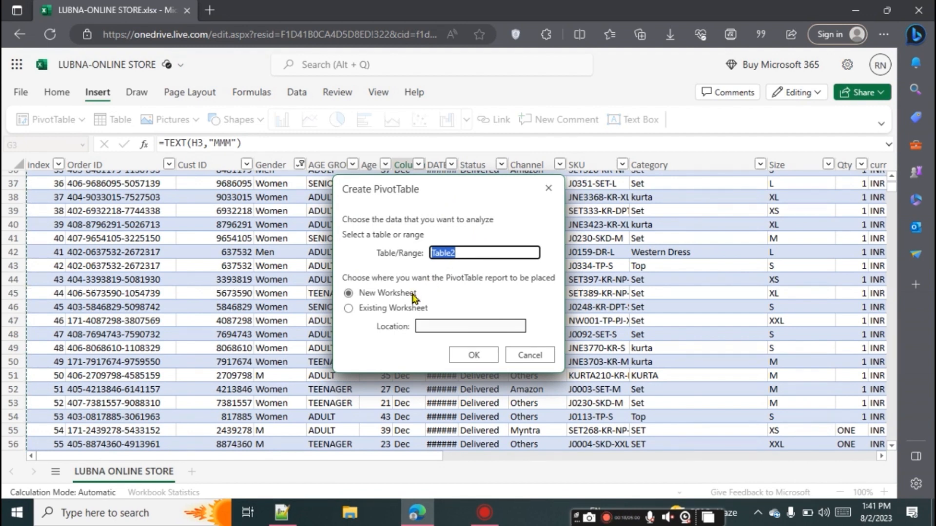
click(472, 356)
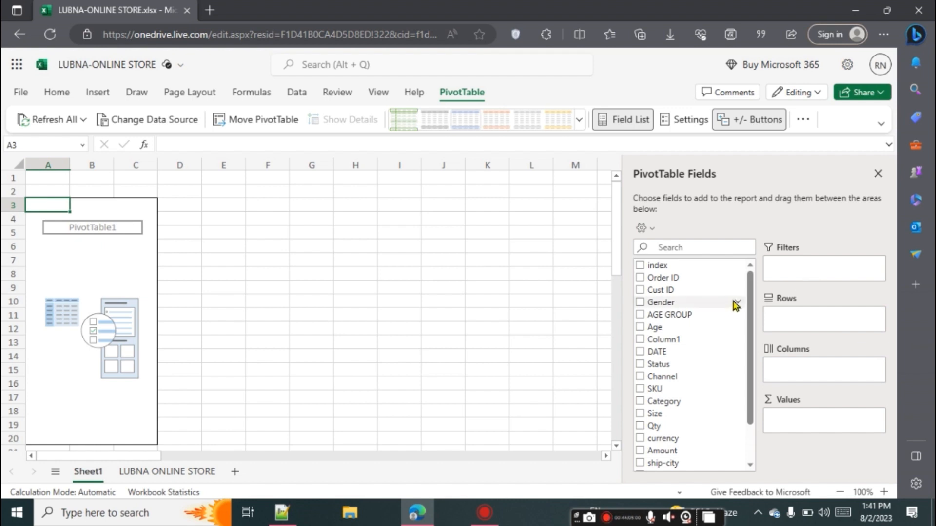
Step: Add Category as a PivotTable filter and keep all of its items selected
drag(752, 311, 749, 236)
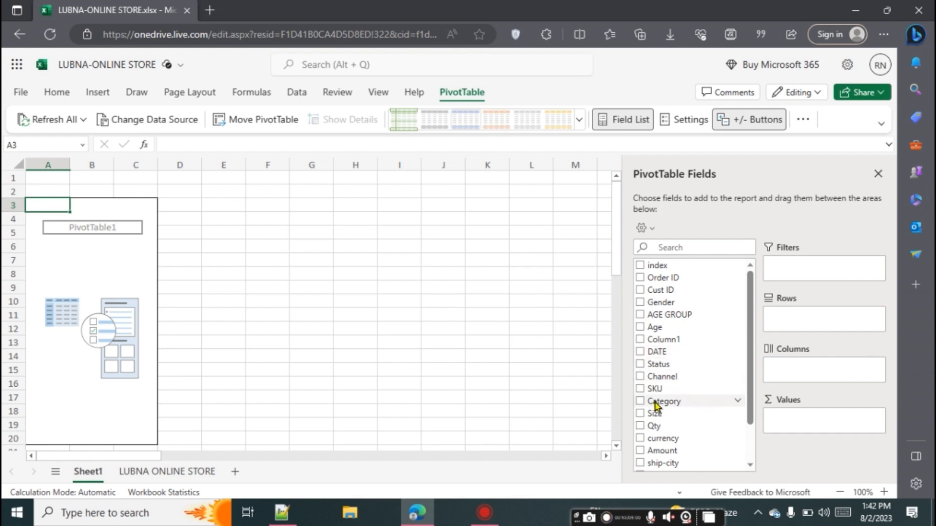
drag(660, 408, 795, 272)
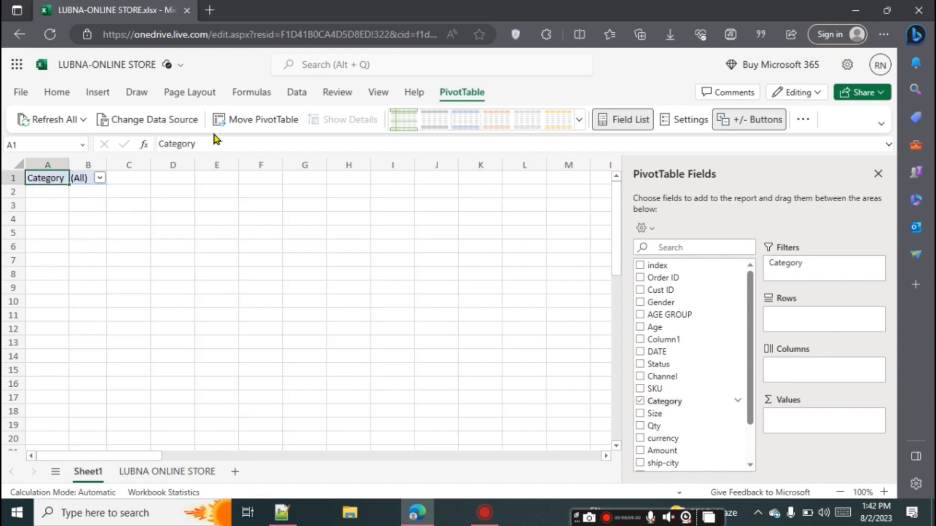
click(99, 180)
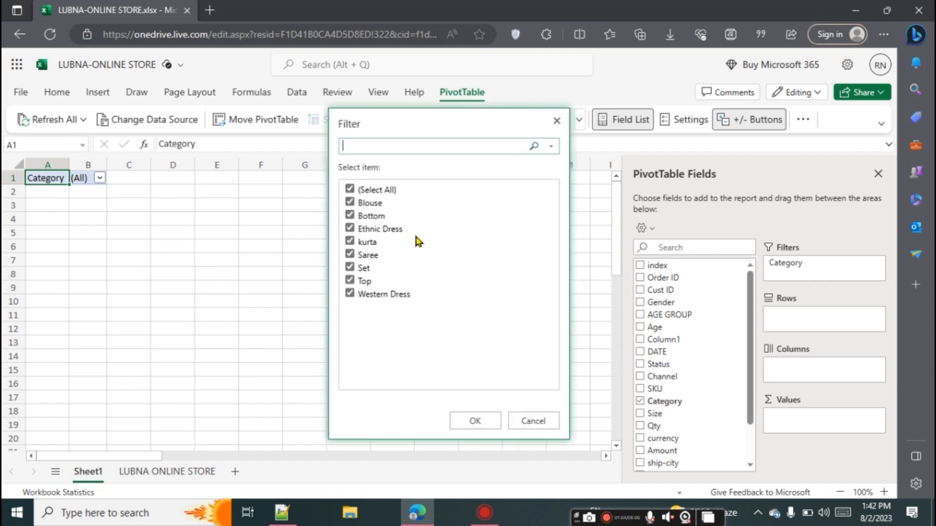
click(472, 427)
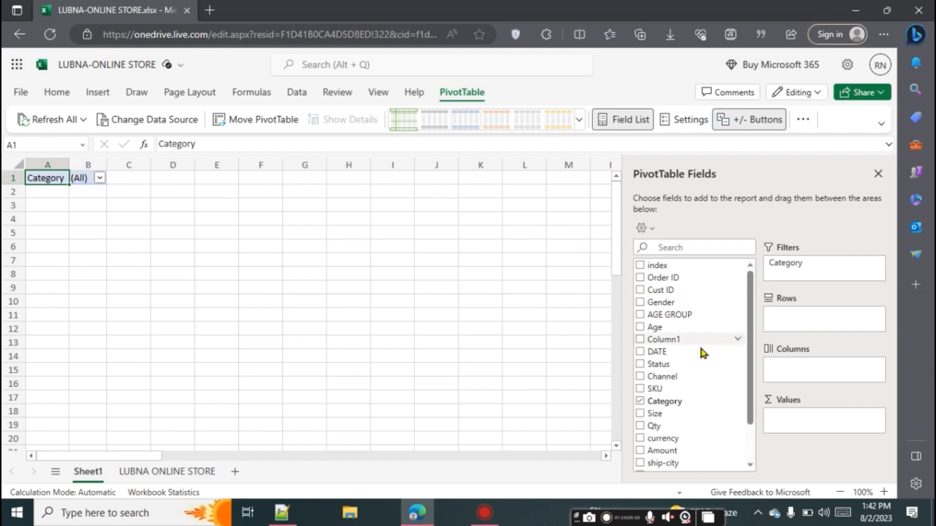
Step: Add Column1 and AGE GROUP to the PivotTable's row fields
drag(751, 311, 752, 351)
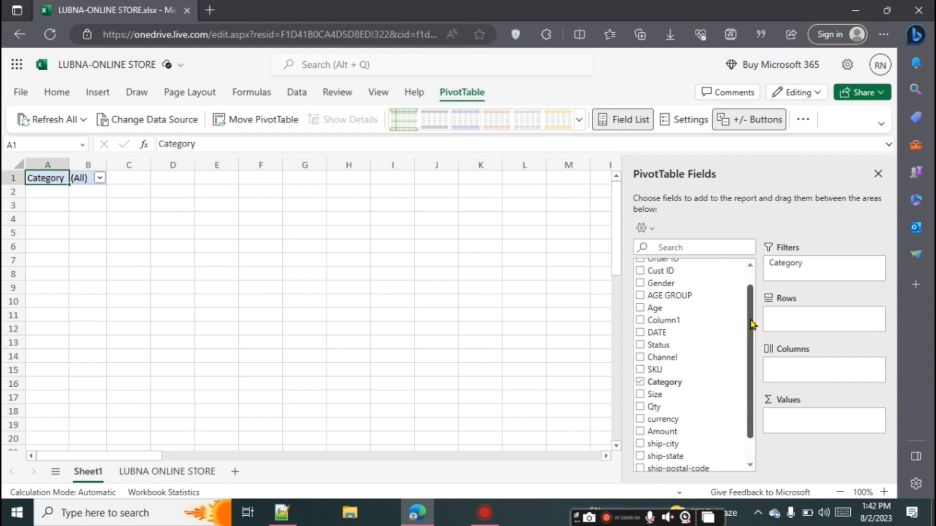
click(641, 327)
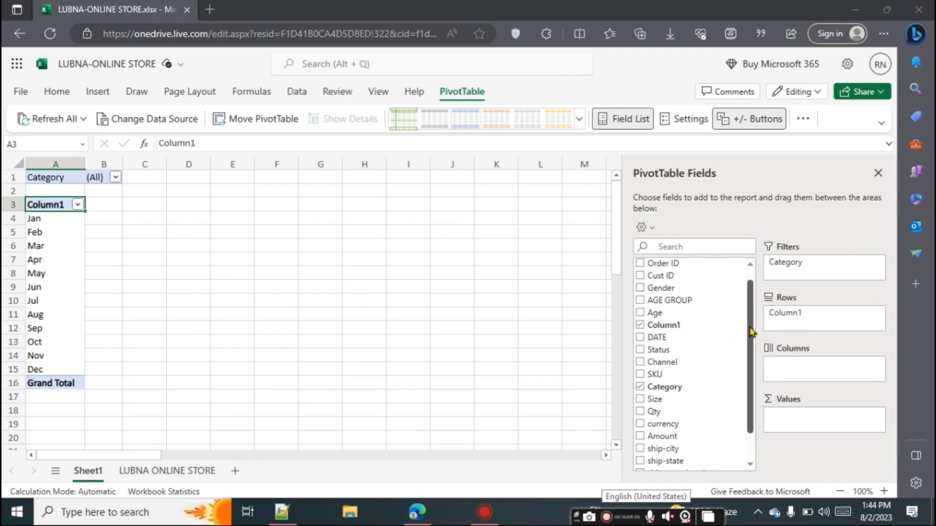
drag(751, 327, 752, 271)
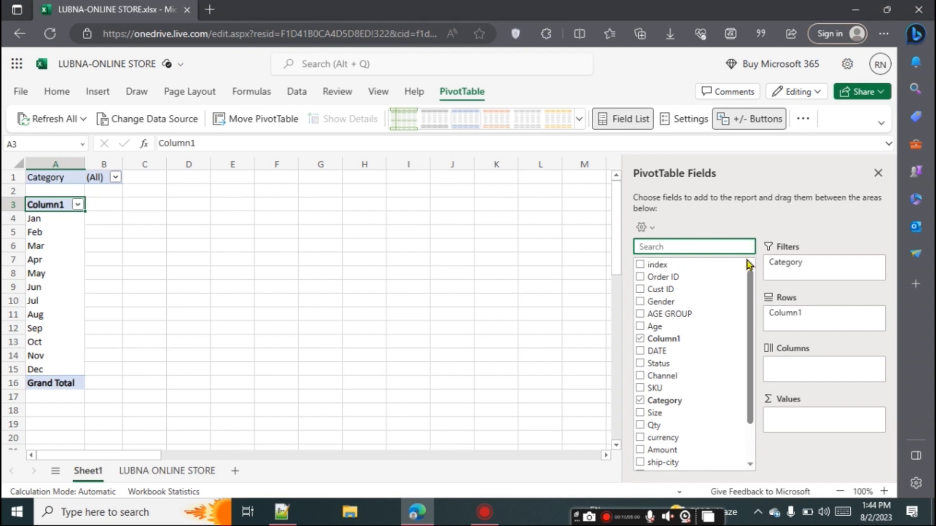
click(641, 315)
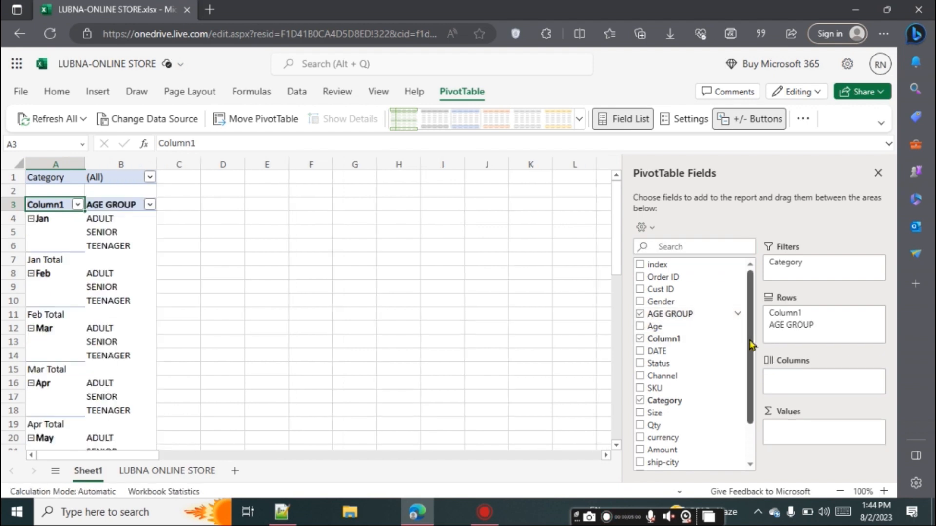
drag(753, 347, 754, 388)
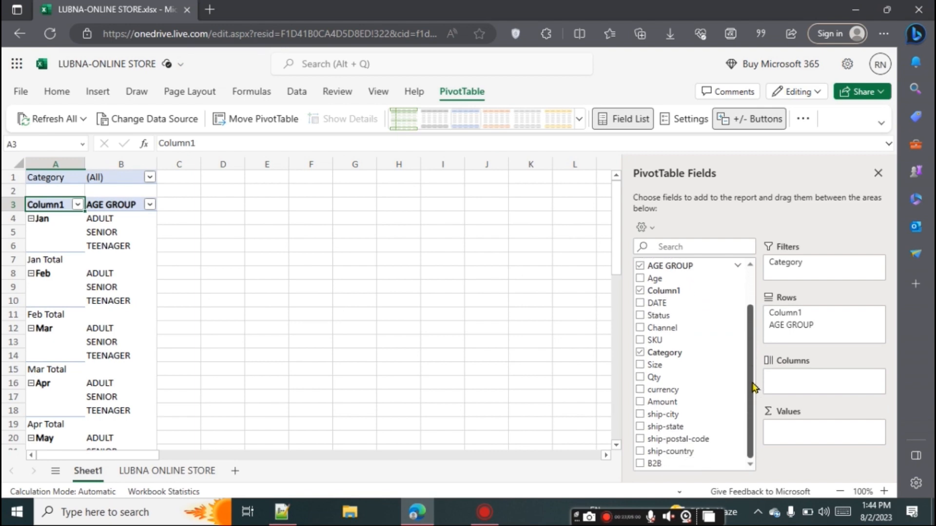
Step: Add the Amount field to the PivotTable's values as a sum
click(640, 404)
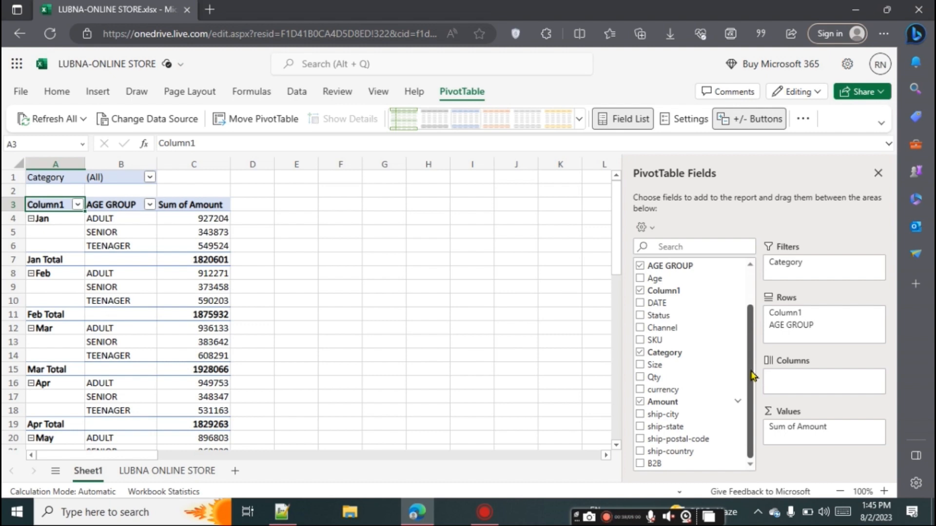
drag(751, 375, 752, 333)
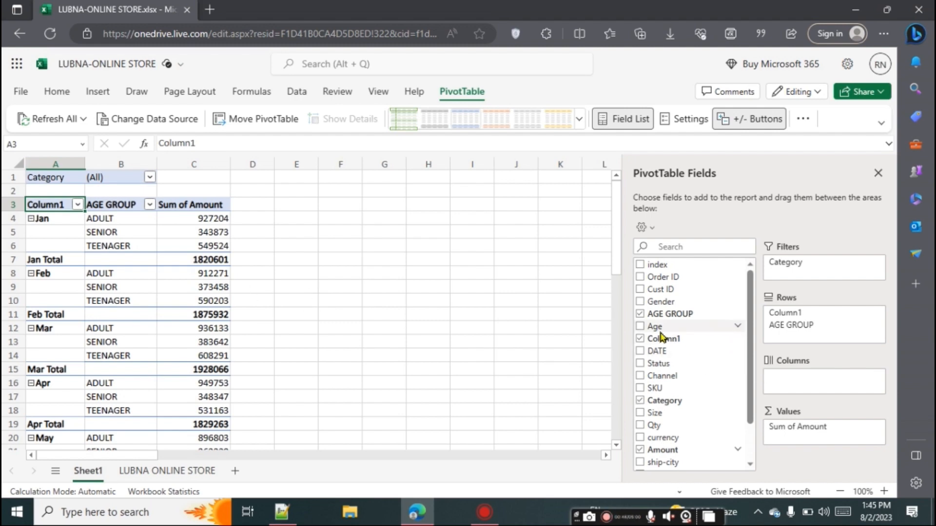
click(640, 327)
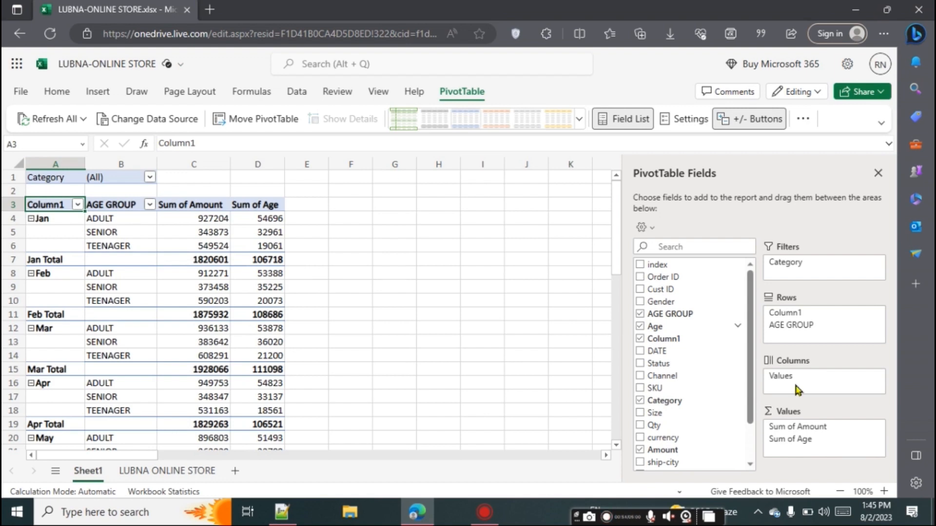
click(644, 329)
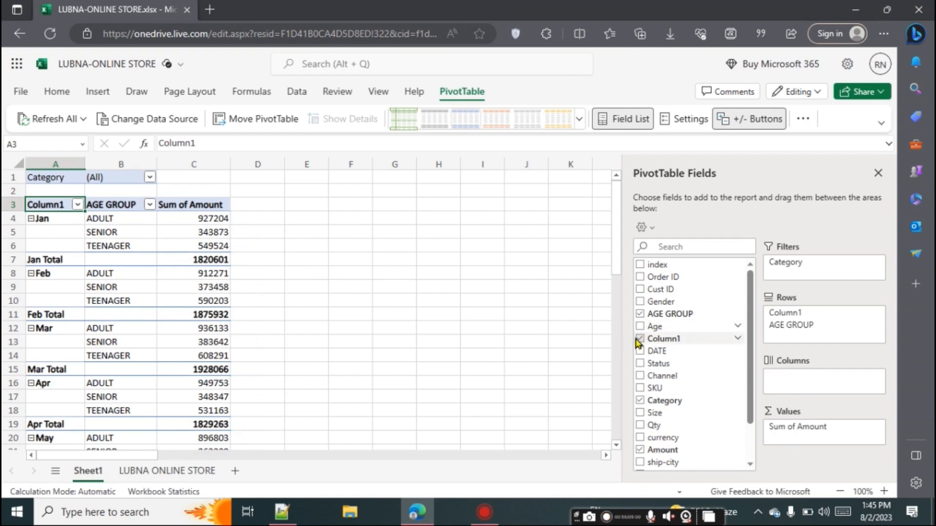
Step: Filter the PivotTable's Category to show only Bottom
click(150, 178)
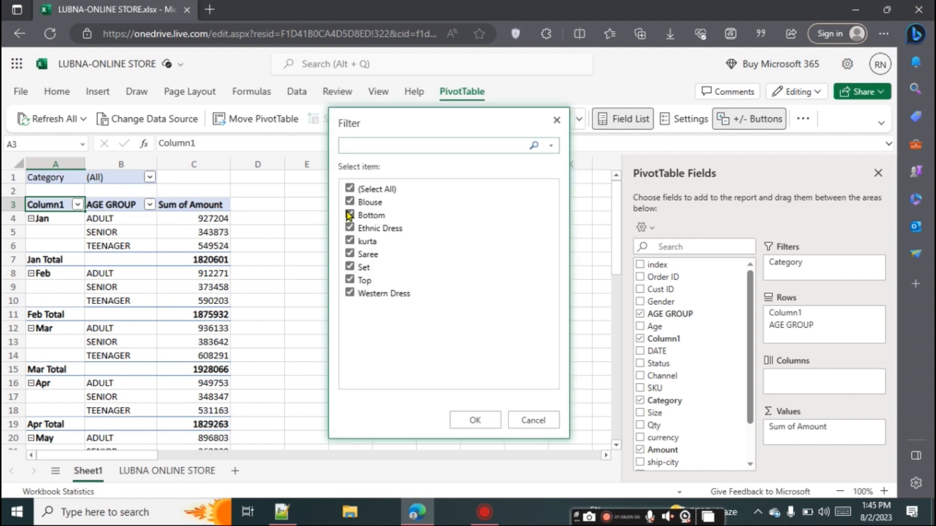
click(349, 188)
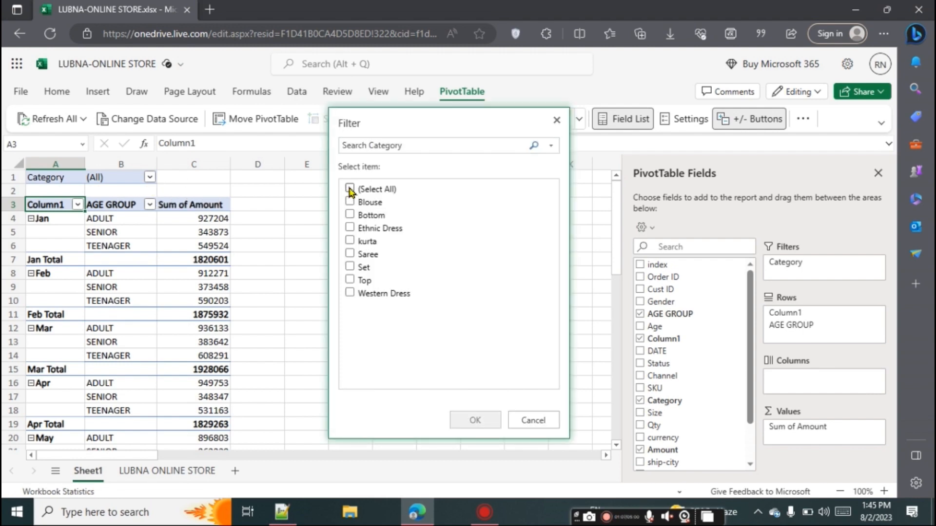
click(350, 215)
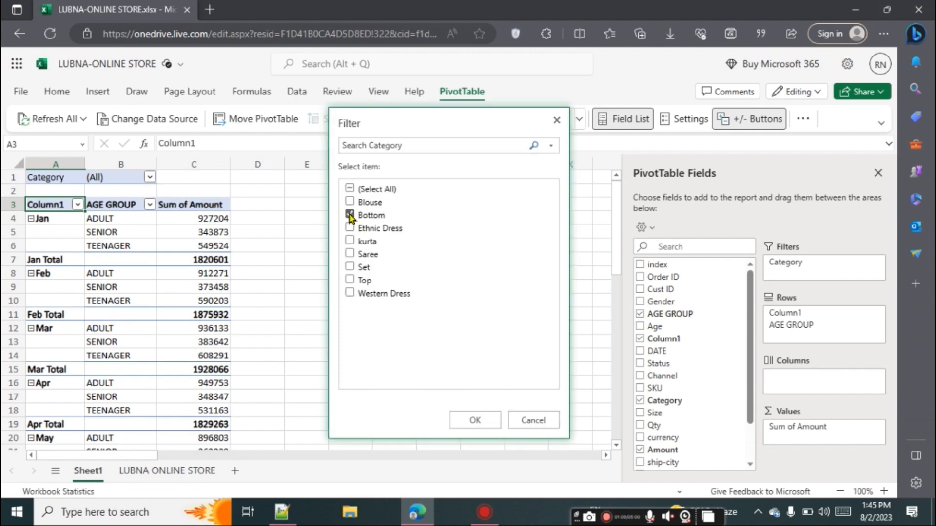
click(488, 421)
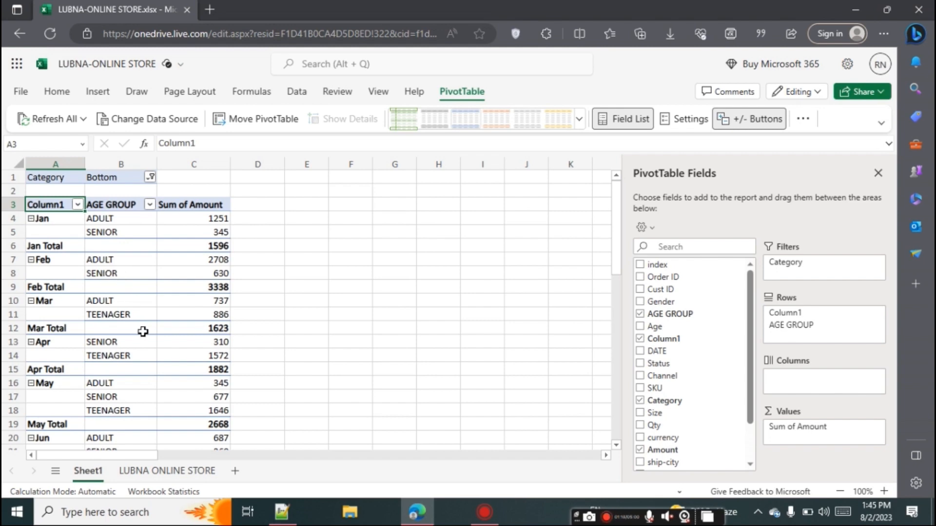
Step: Include Set alongside Bottom in the PivotTable's Category filter
click(151, 178)
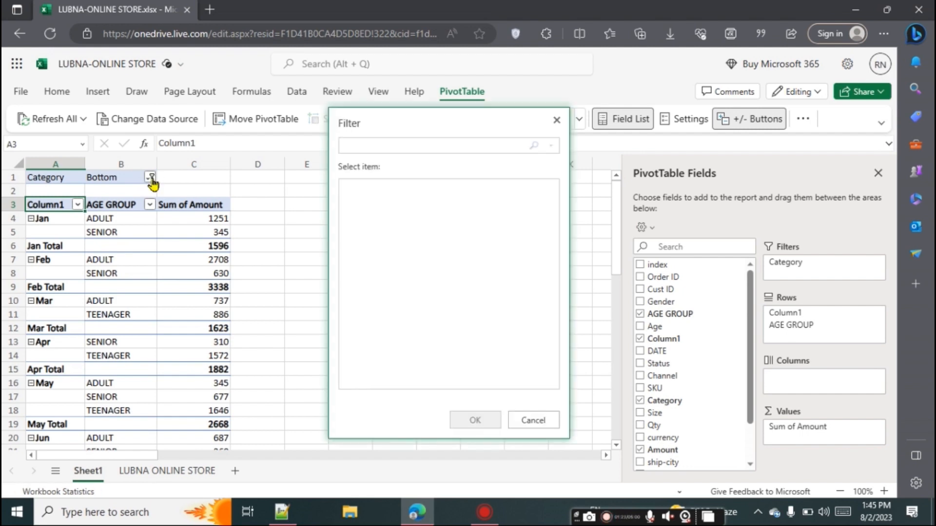
click(349, 267)
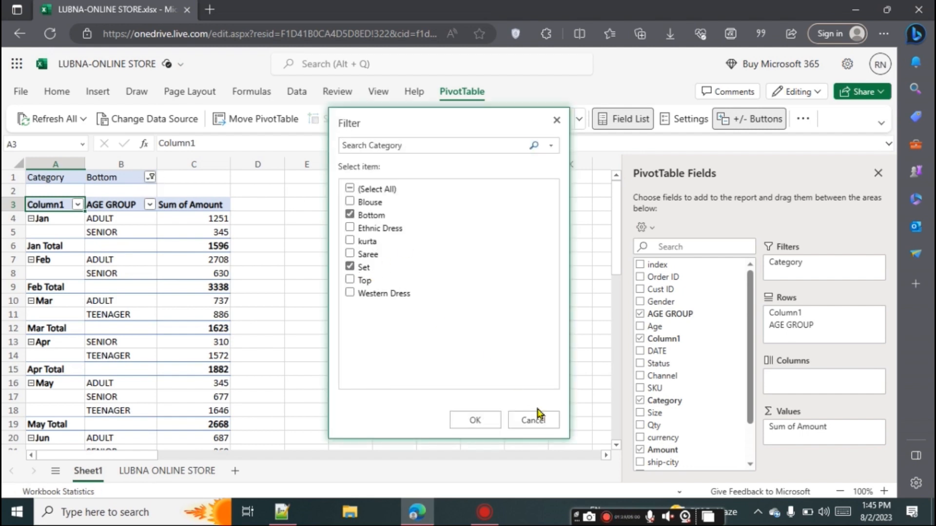
click(492, 421)
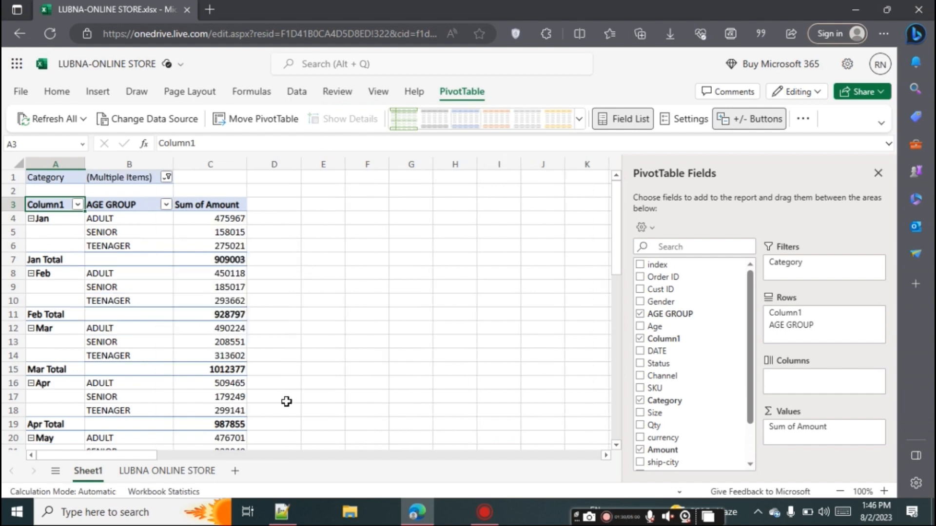
Step: Reset the PivotTable's Category filter to include all categories
drag(287, 401, 215, 246)
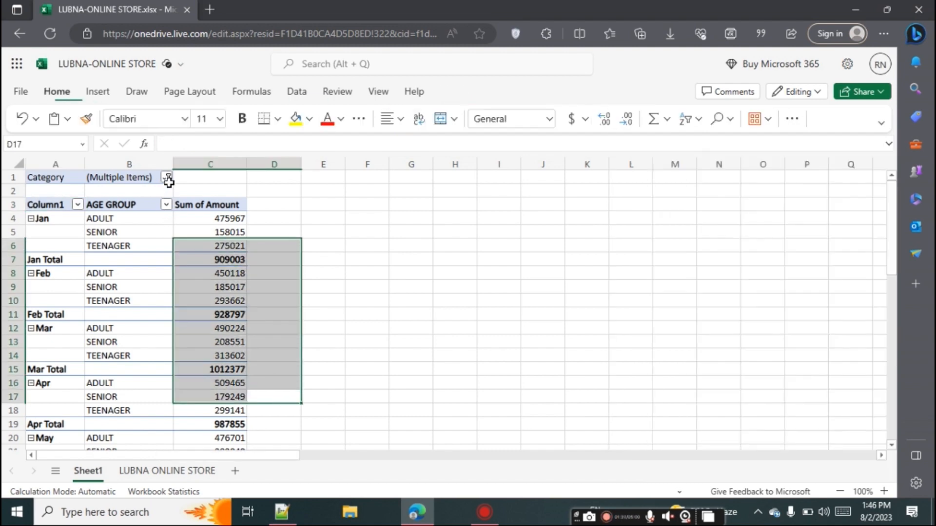
click(169, 184)
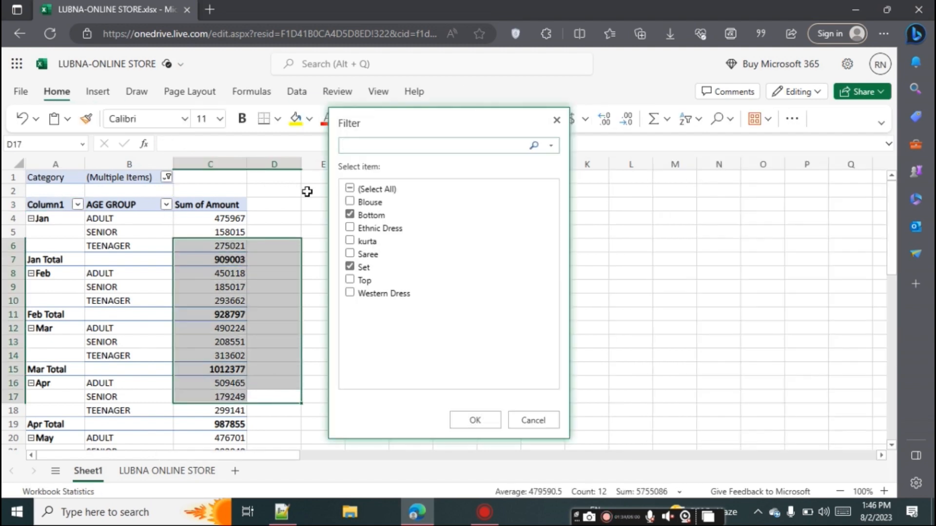
click(350, 190)
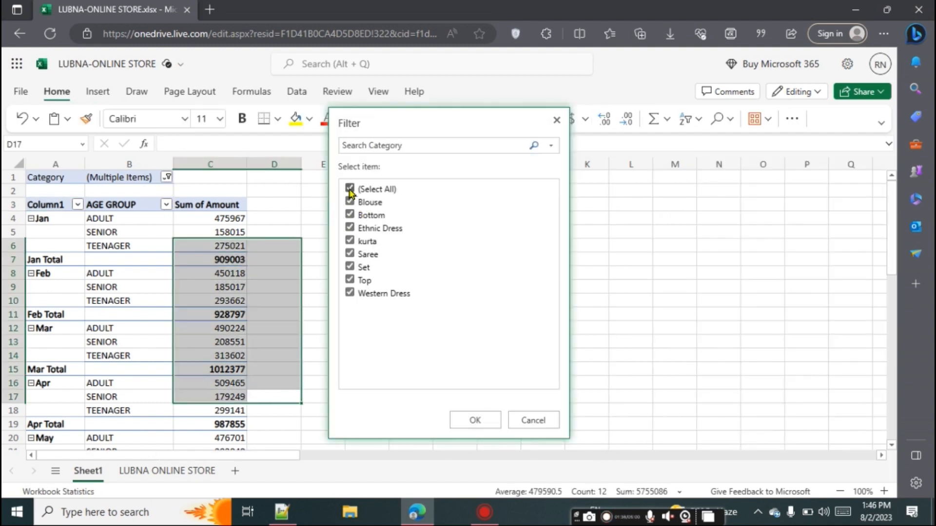
click(476, 420)
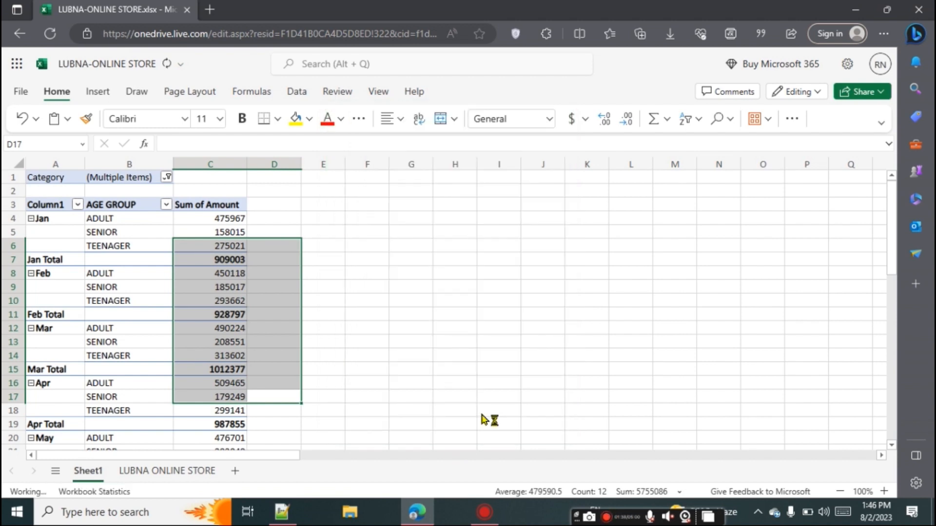
click(385, 322)
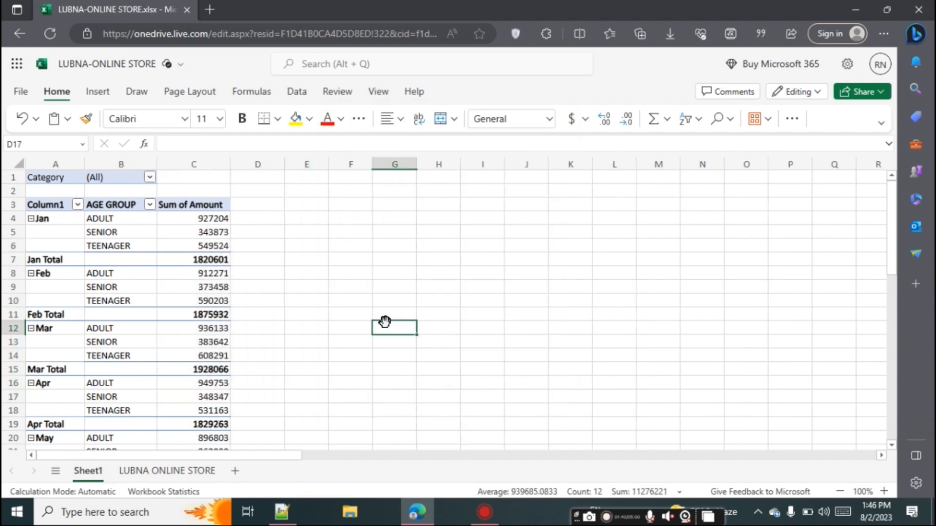